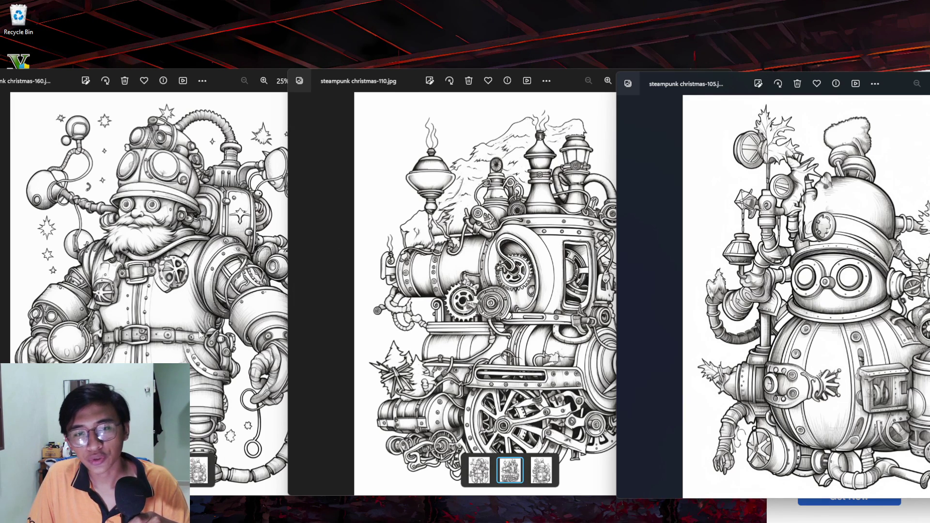
Reposition the steampunk christmas-110 and steampunk christmas-105 image windows, and open a new Firefox window.
left_click_drag(413, 79, 373, 67)
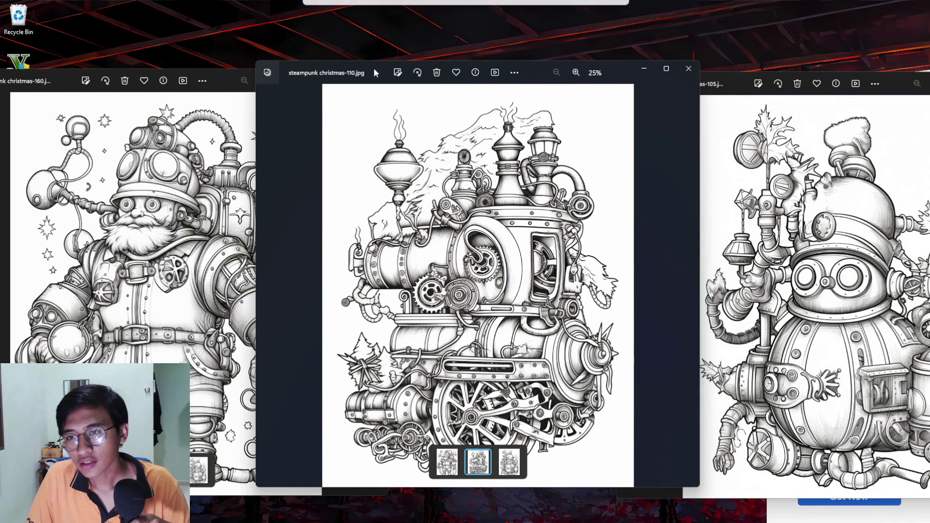
left_click_drag(888, 84, 864, 73)
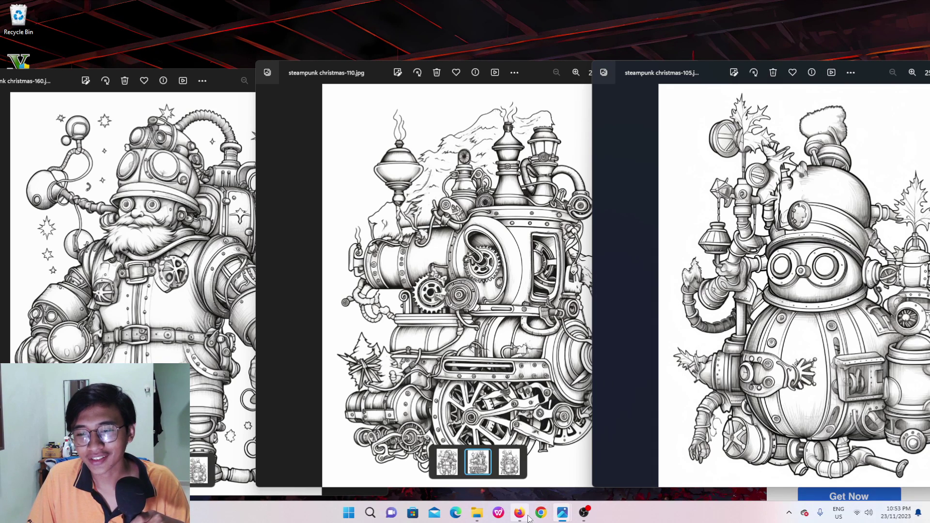
right_click(525, 519)
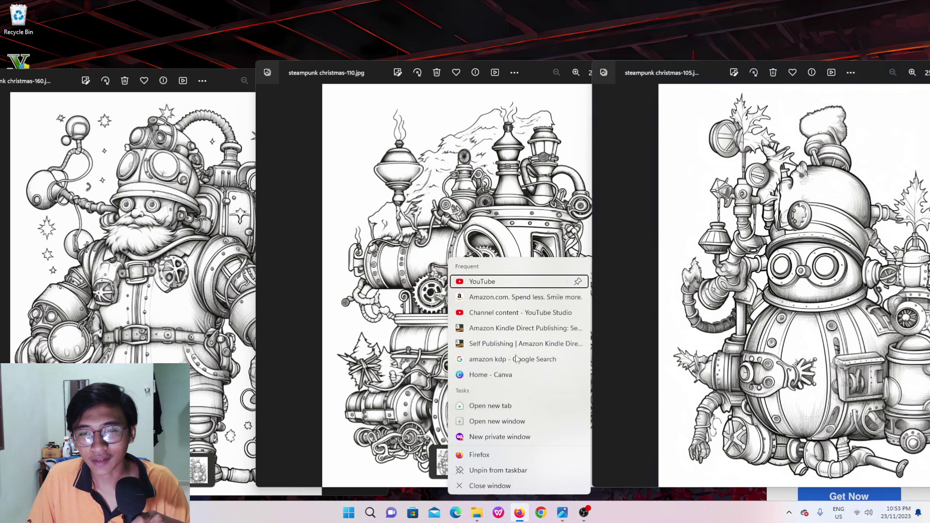
left_click(493, 422)
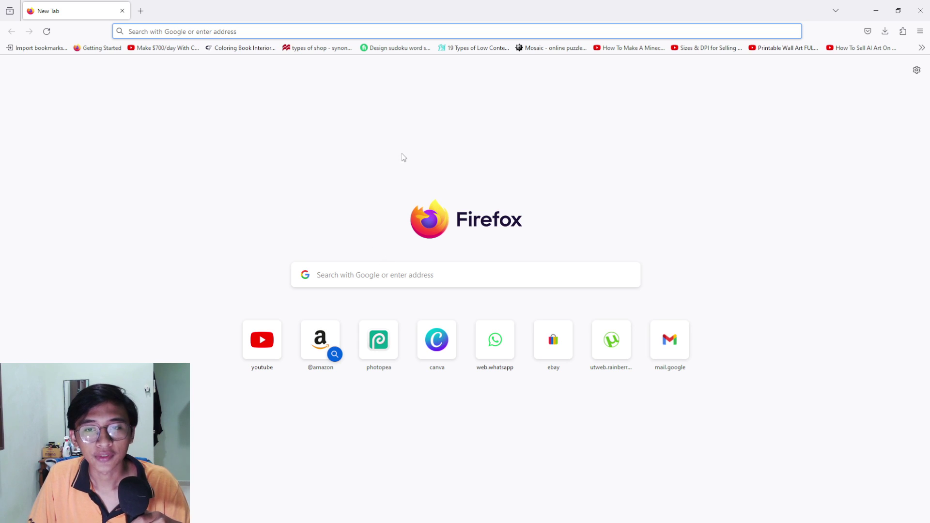
Go to the website fiveko.com.
left_click(392, 272)
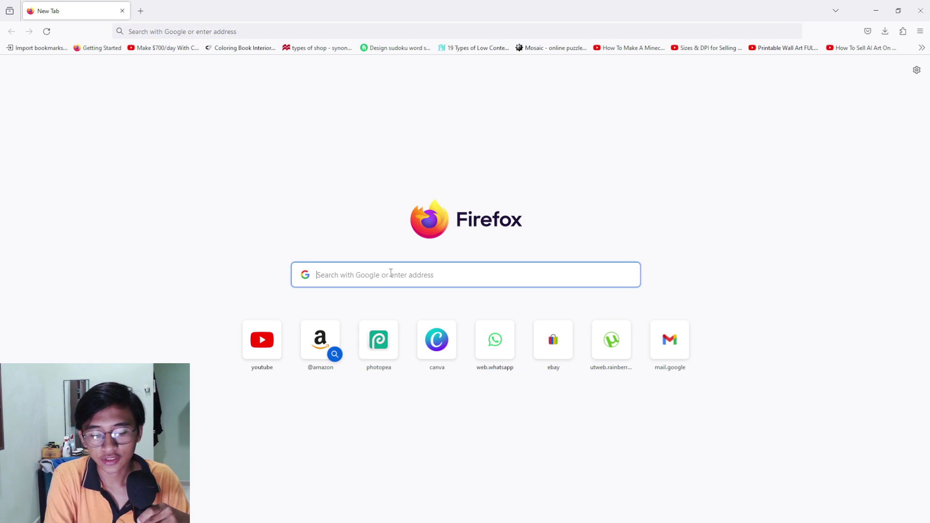
type("five")
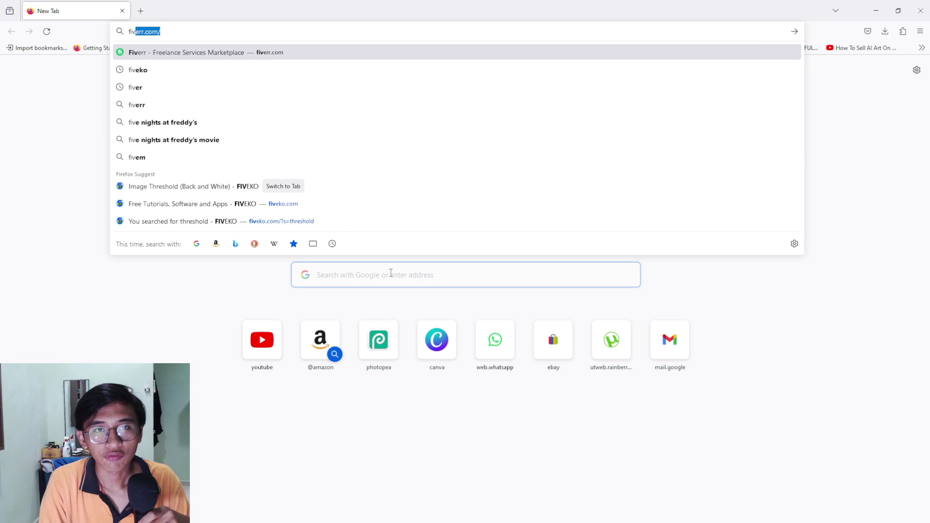
type("ko")
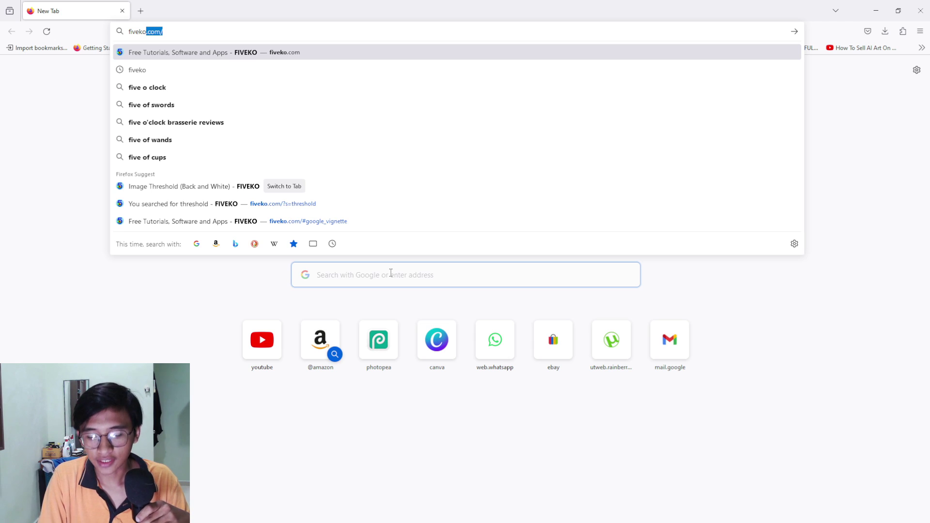
type(".c")
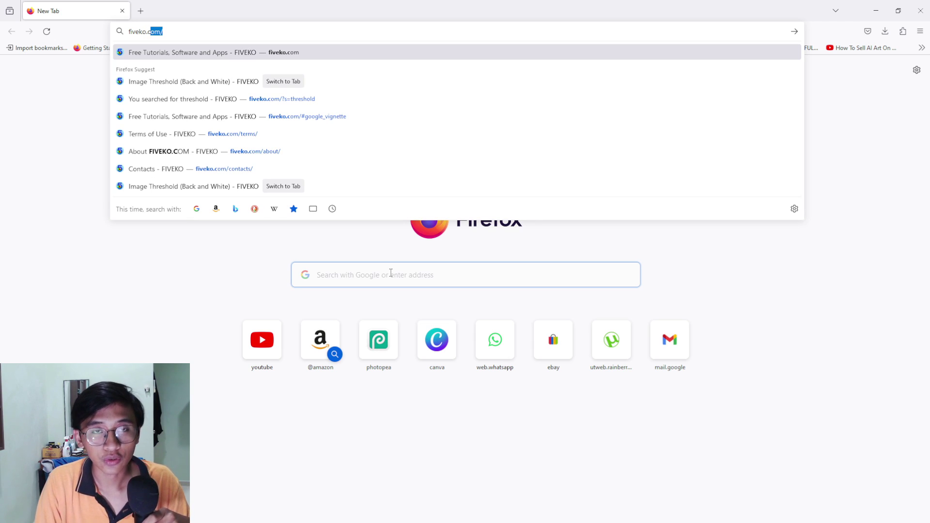
type("o")
key("BackSpace")
key("BackSpace")
type("o")
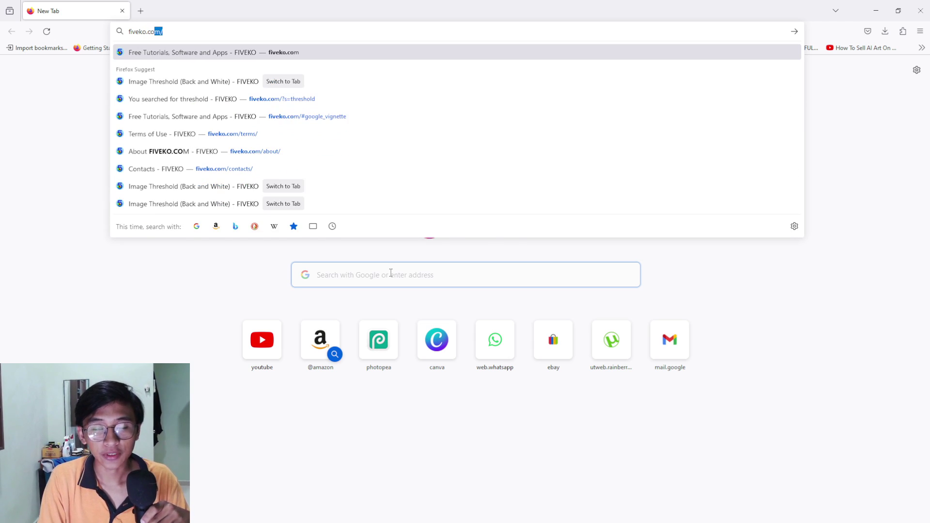
type("m")
key("BackSpace")
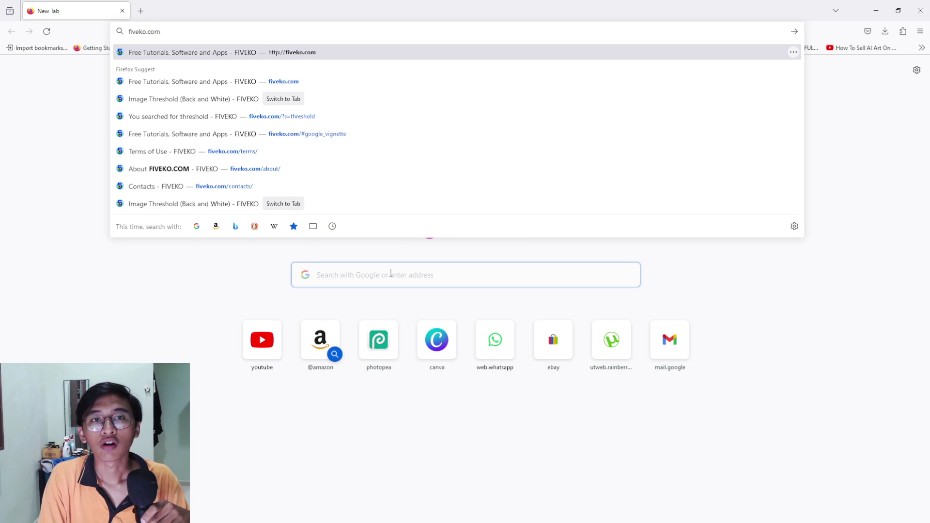
key("Return")
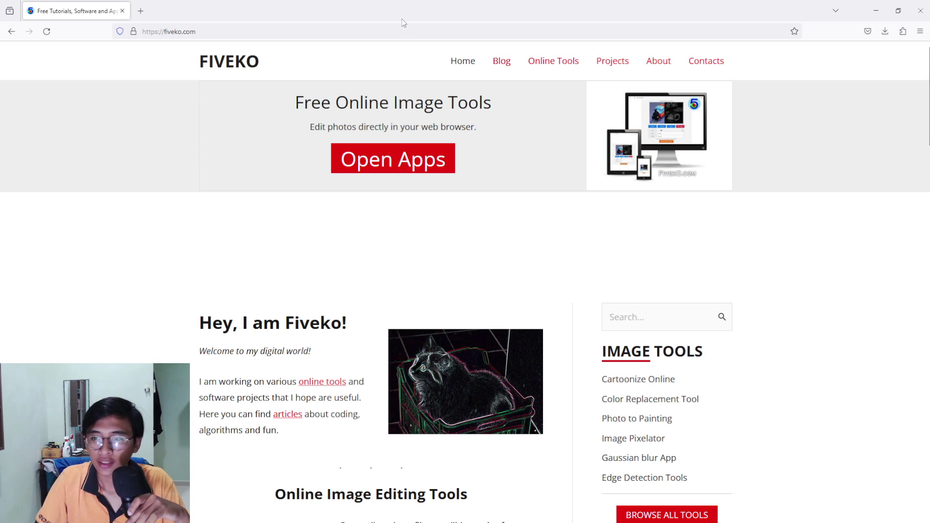
Search the Fiveko site for "threshold".
scroll(493, 215, "down", 1)
scroll(494, 206, "down", 1)
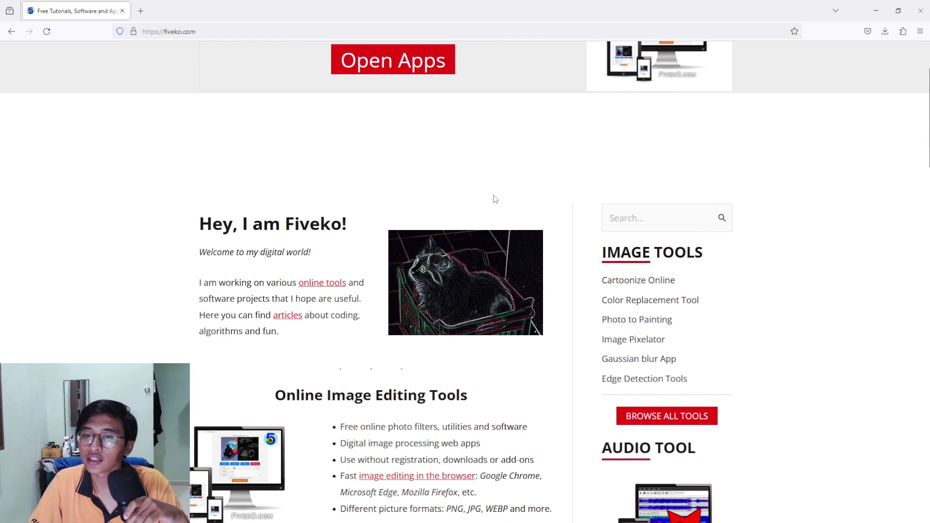
scroll(494, 193, "up", 2)
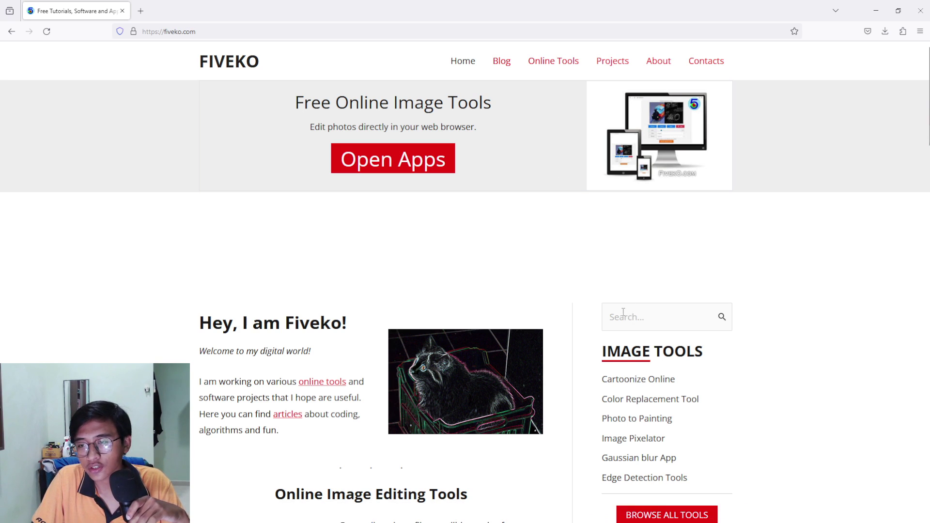
left_click(635, 327)
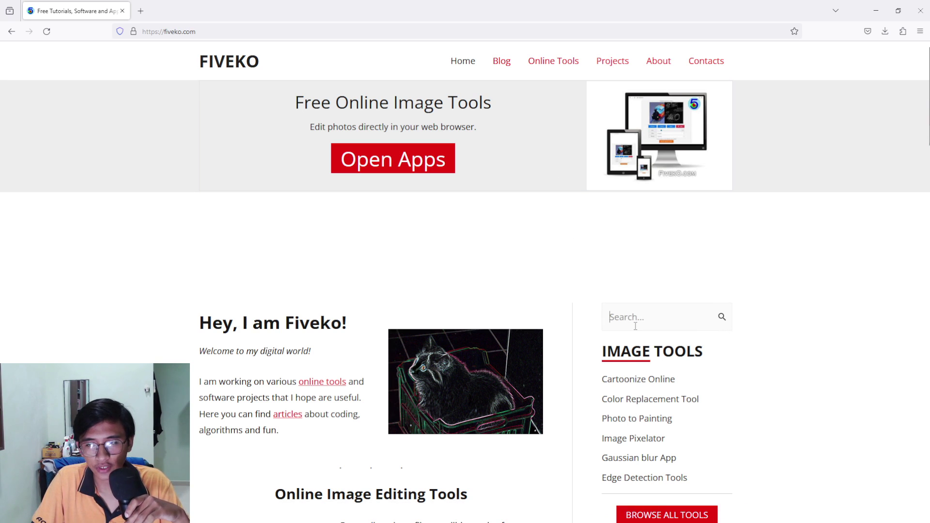
type("thres")
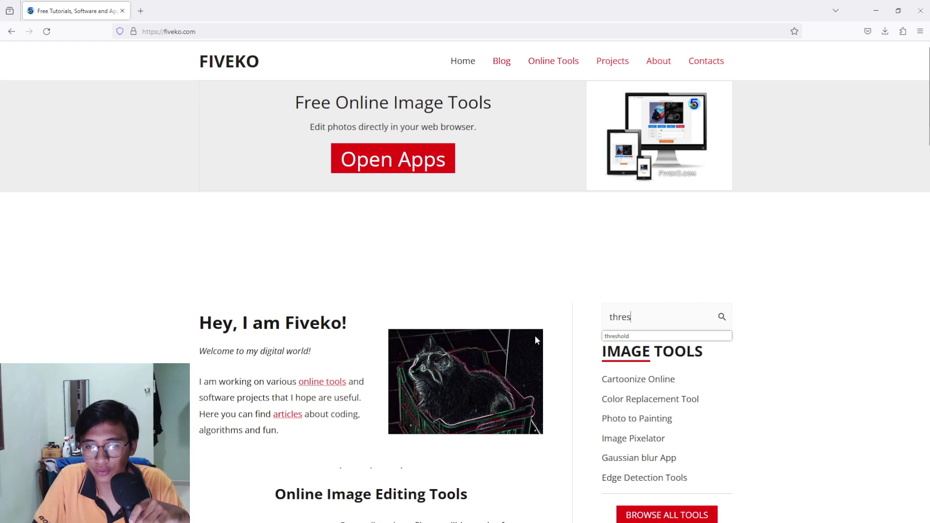
type("hold")
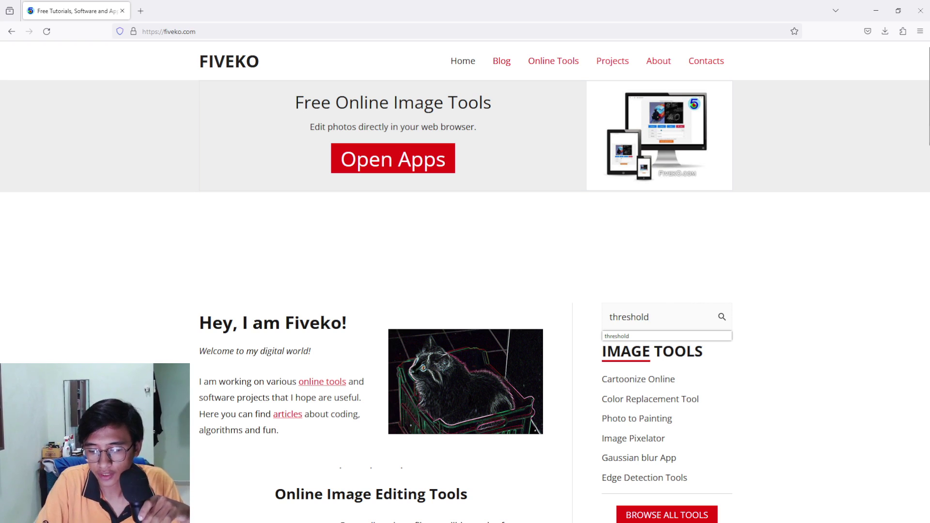
key("Return")
Open the Image Threshold (Back and White) tool from the search results and bring its photo app into view.
scroll(459, 341, "down", 7)
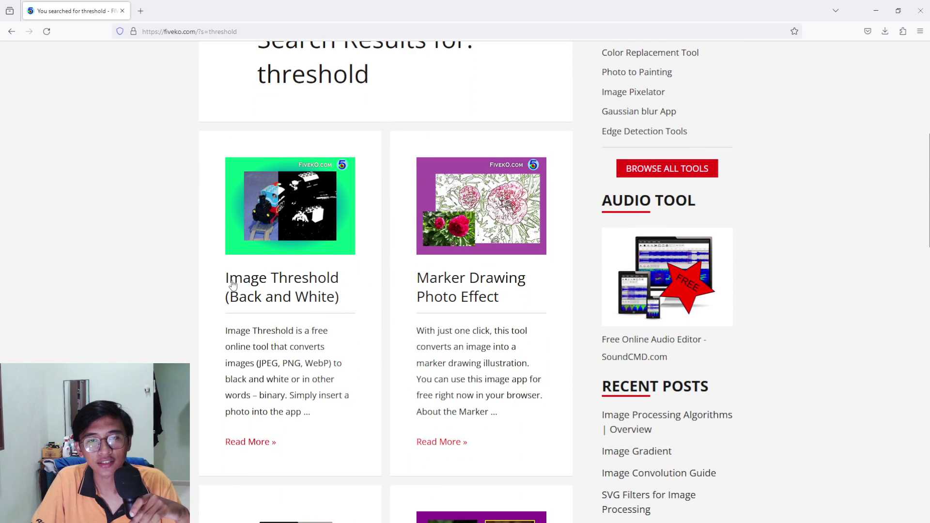
scroll(228, 286, "down", 2)
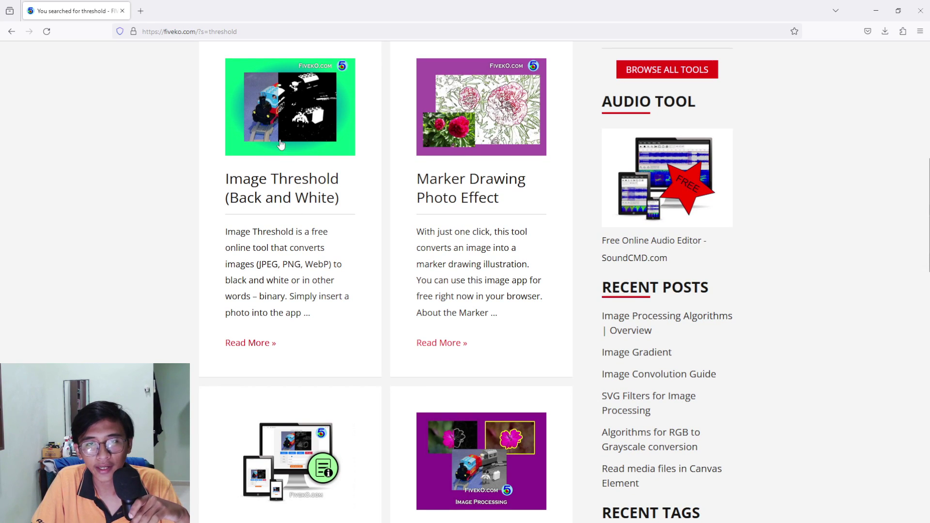
scroll(356, 303, "down", 5)
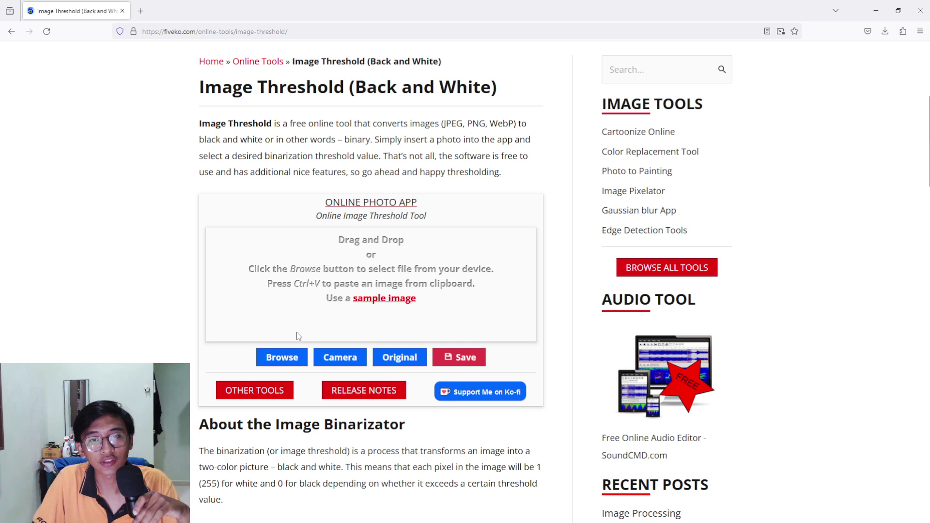
Browse for an image to upload in the edit folder inside Downloads, showing the files as large icons.
left_click(283, 359)
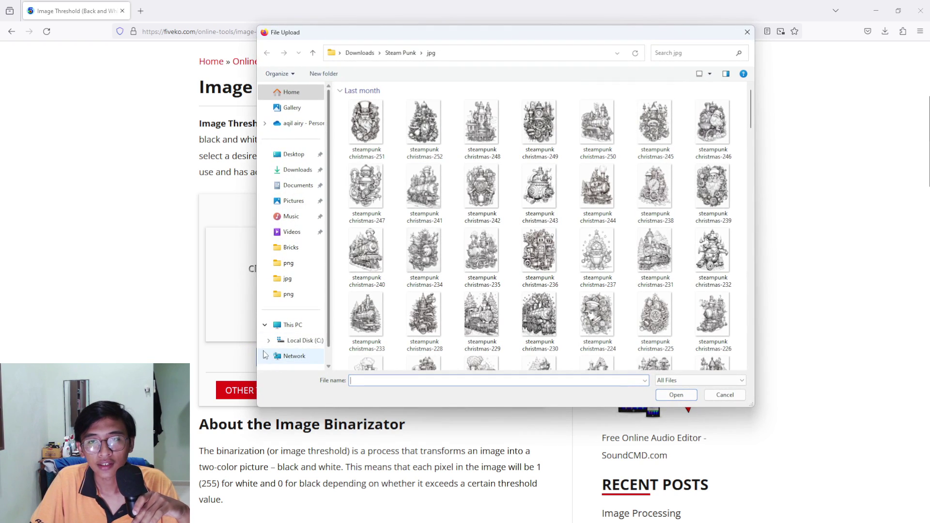
left_click(297, 170)
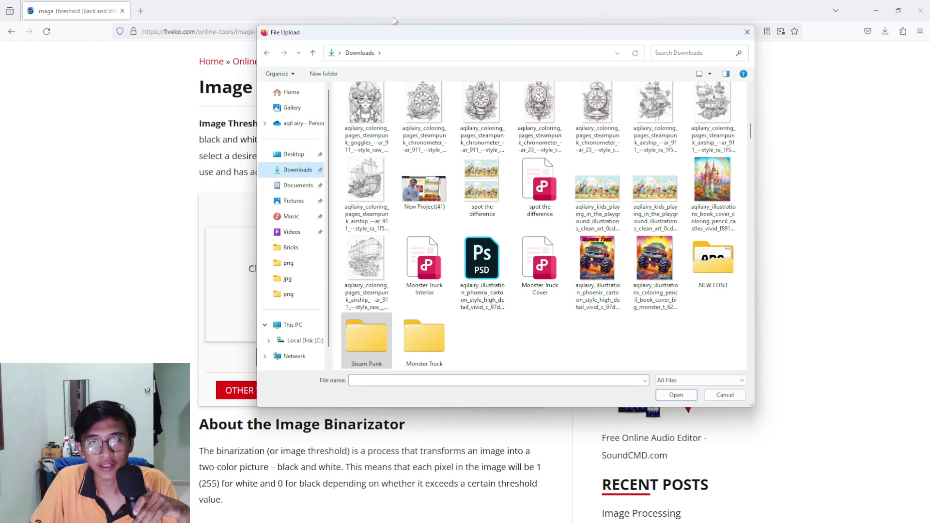
scroll(532, 123, "up", 10)
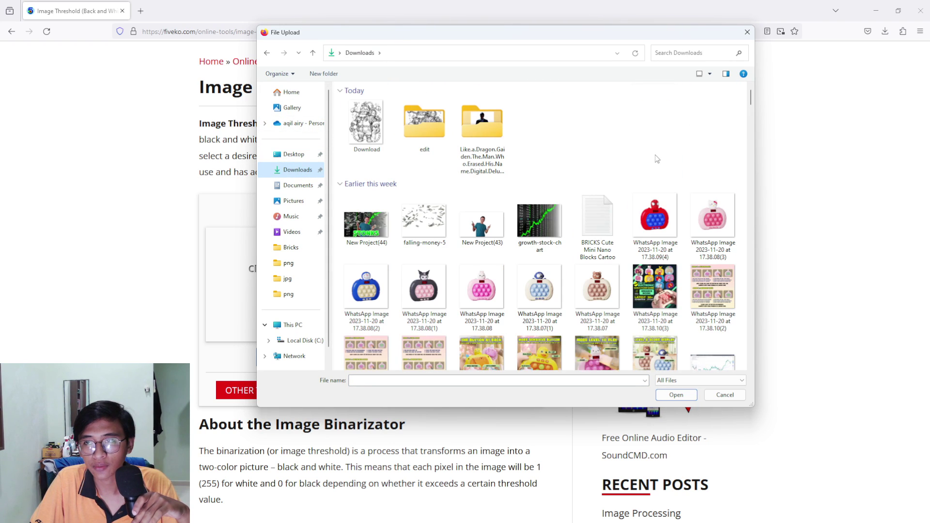
double_click(428, 120)
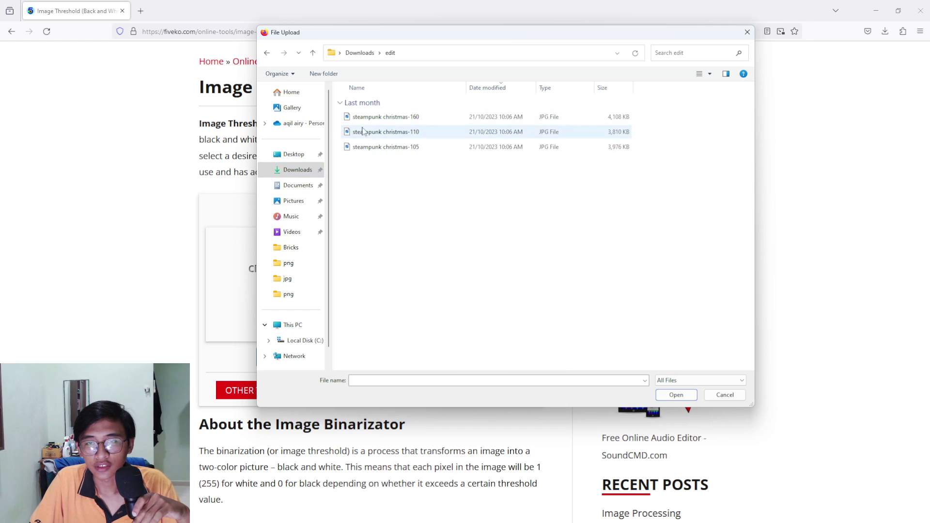
left_click(710, 73)
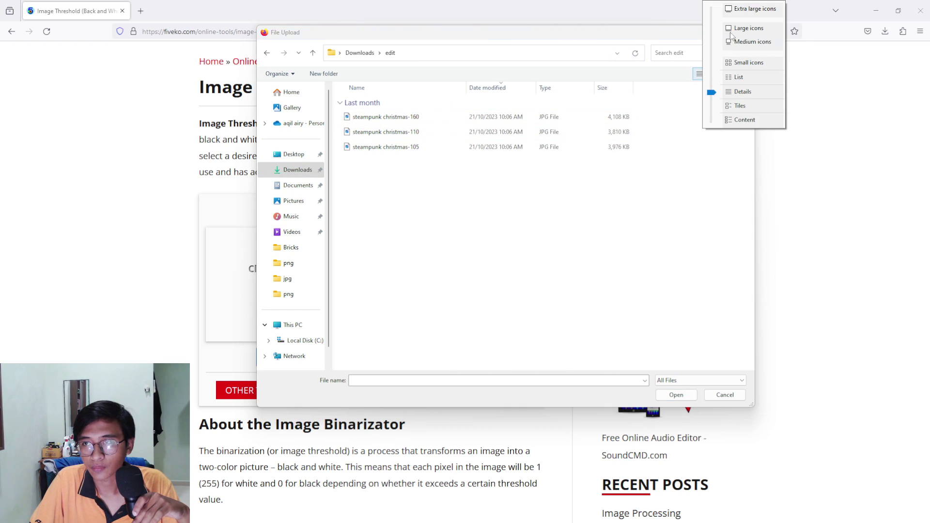
left_click(736, 28)
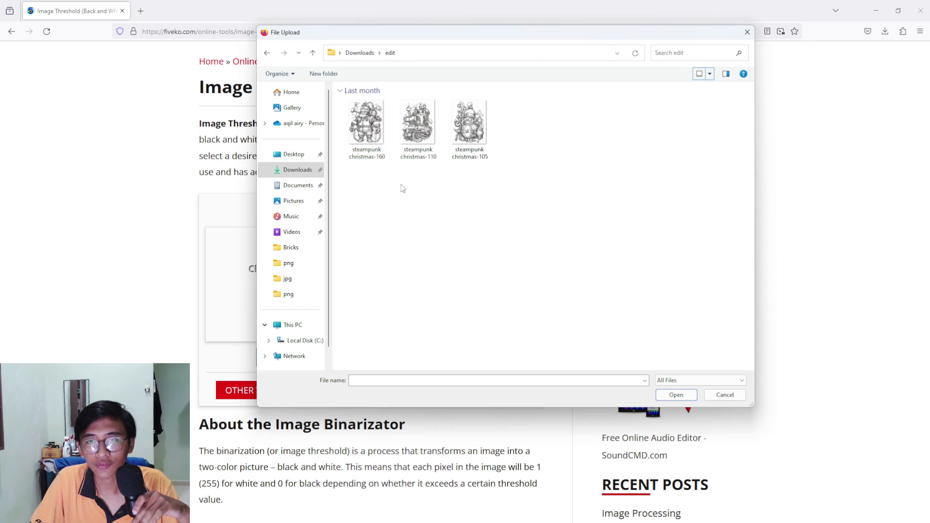
Load the image steampunk christmas-105 into the threshold tool.
left_click(376, 126)
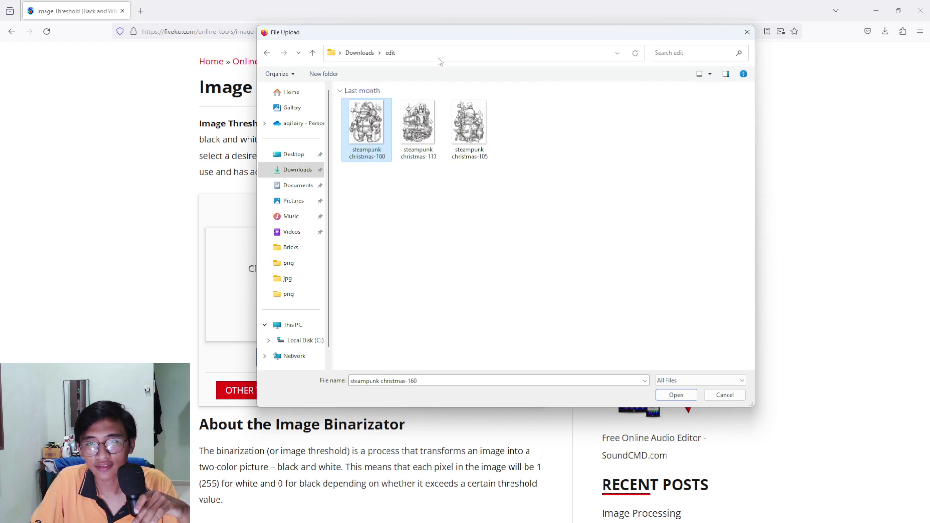
left_click(468, 124)
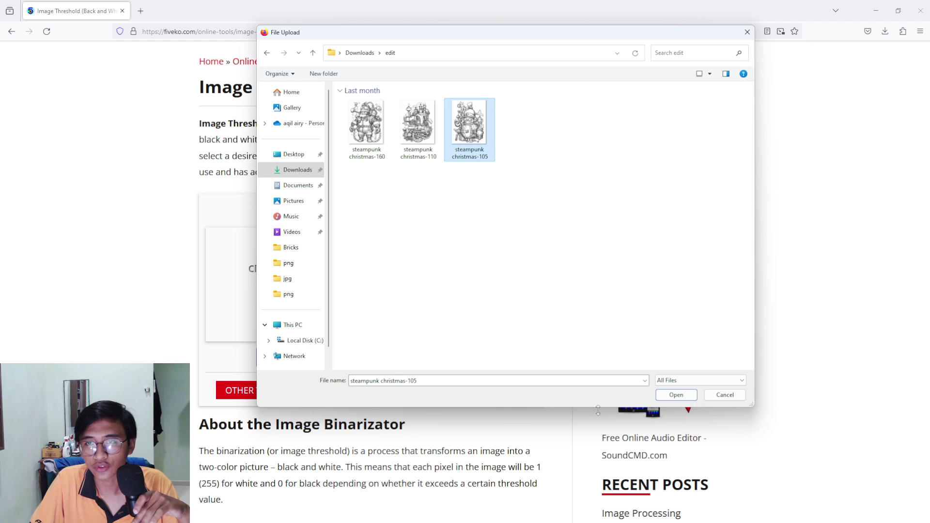
left_click(676, 395)
Set Smooth to 0 and Threshold to 90 for the loaded steampunk image.
scroll(448, 282, "down", 2)
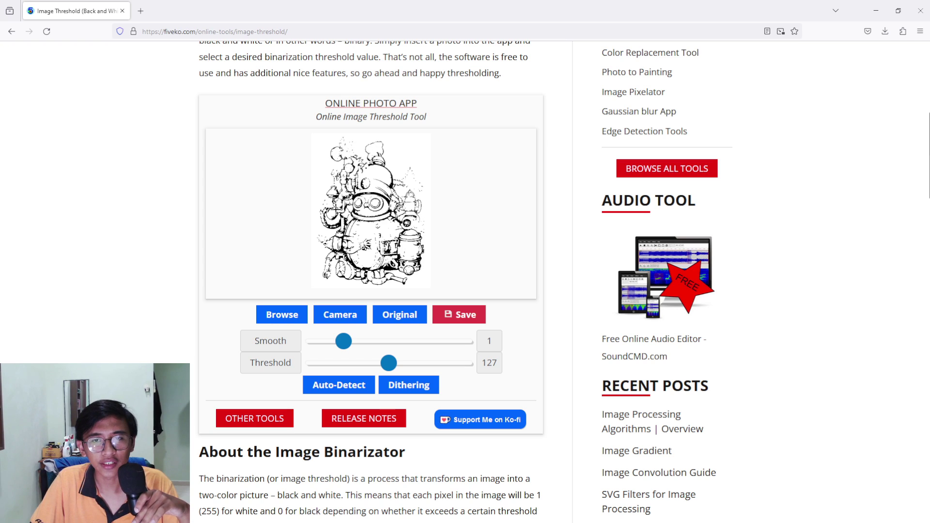
scroll(256, 305, "down", 1)
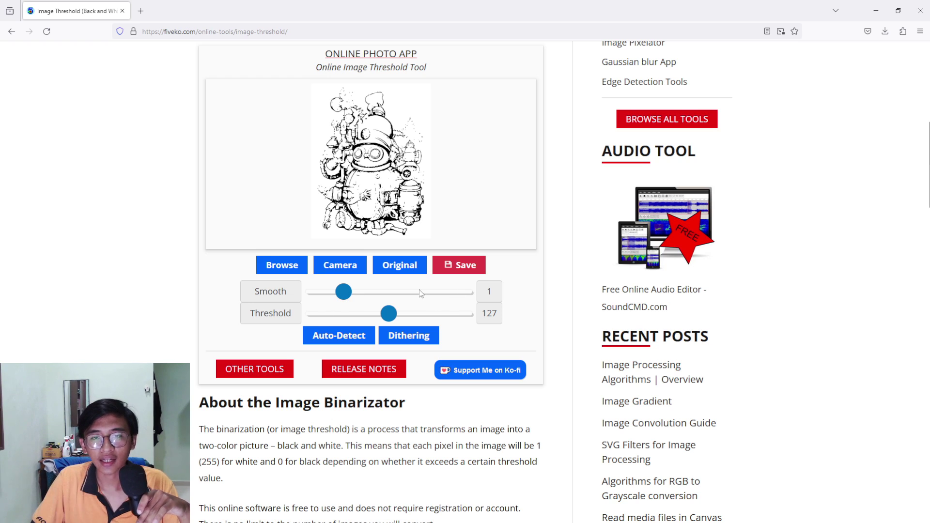
left_click_drag(339, 293, 228, 344)
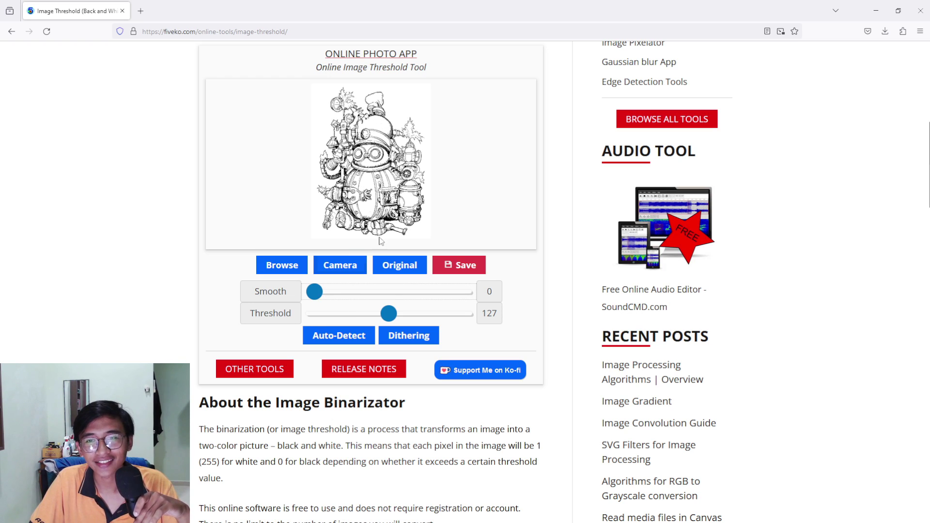
left_click_drag(389, 318, 347, 318)
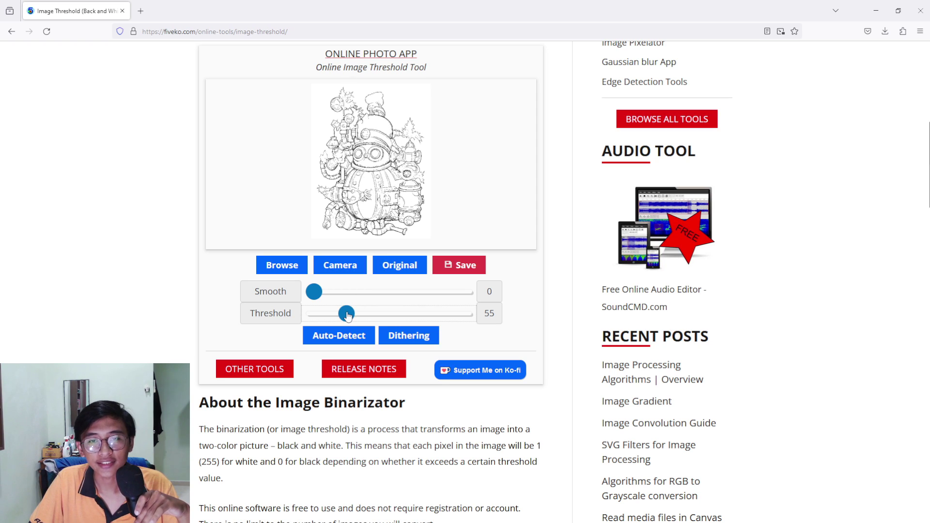
left_click_drag(347, 313, 387, 314)
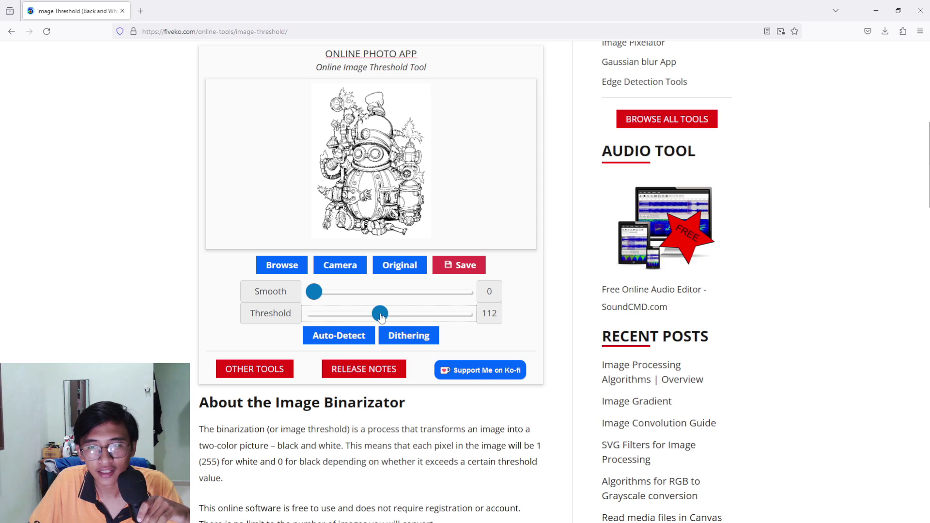
left_click_drag(368, 315, 367, 315)
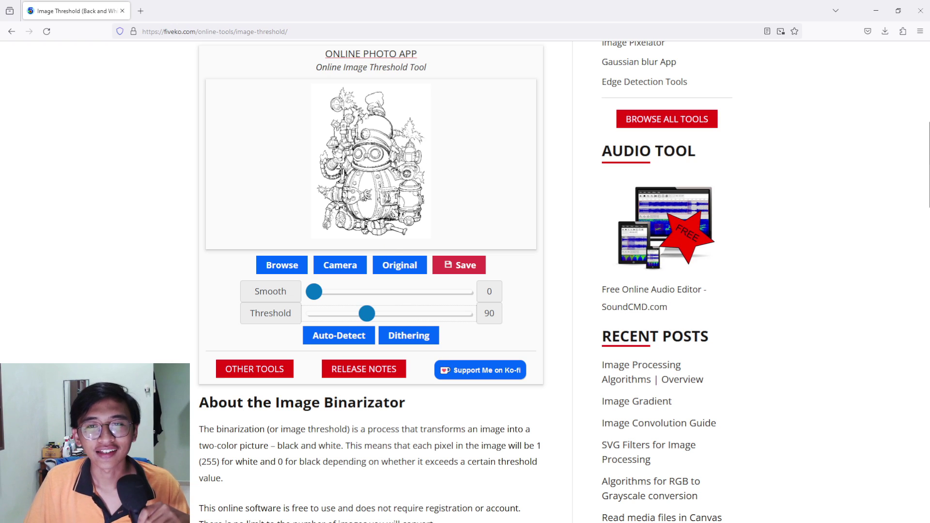
Save the thresholded image, open Download(1).png and place its window beside the original steampunk christmas-105 image.
left_click(456, 269)
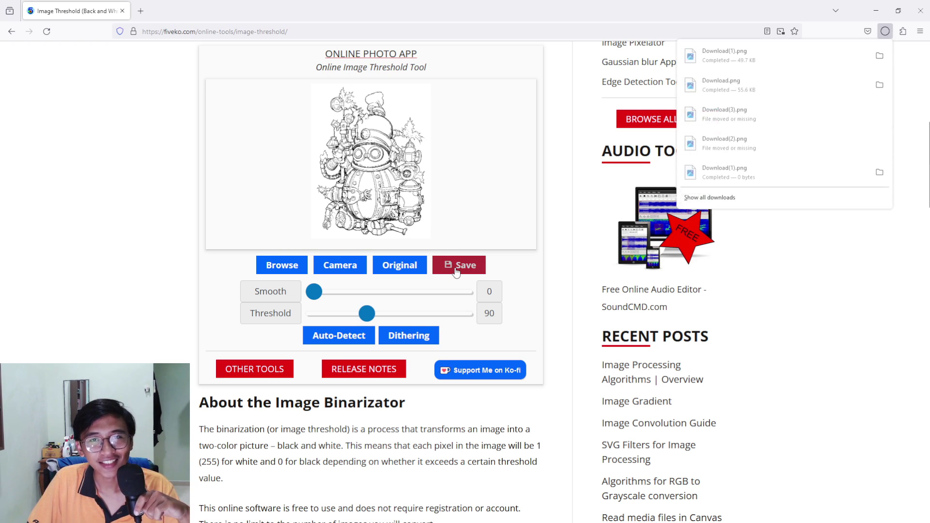
left_click(817, 55)
left_click_drag(550, 90, 495, 62)
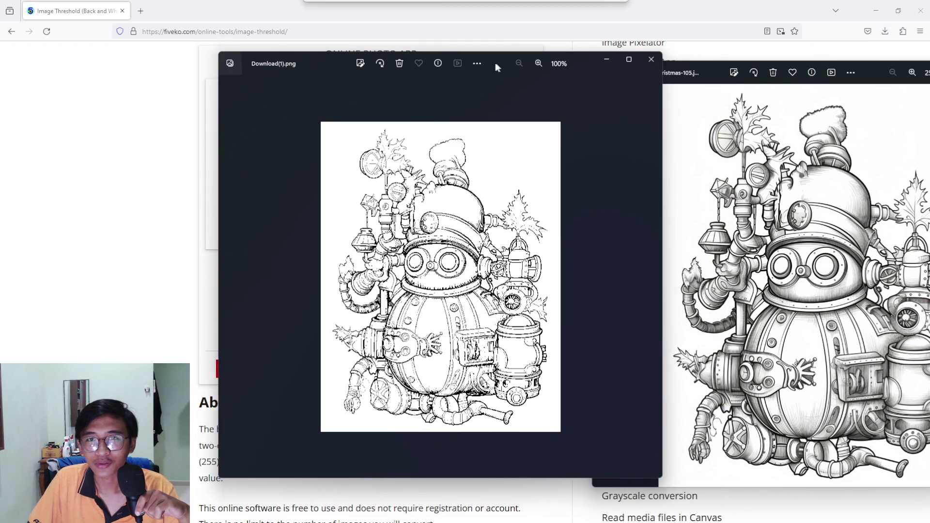
Put away the open comparison windows and load the image steampunk christmas-110 into the threshold tool.
left_click(623, 62)
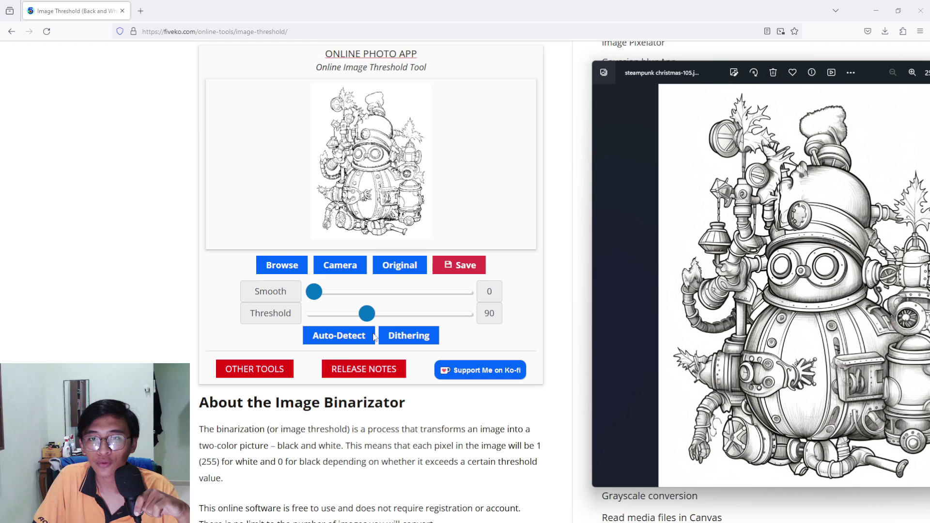
scroll(294, 250, "up", 1)
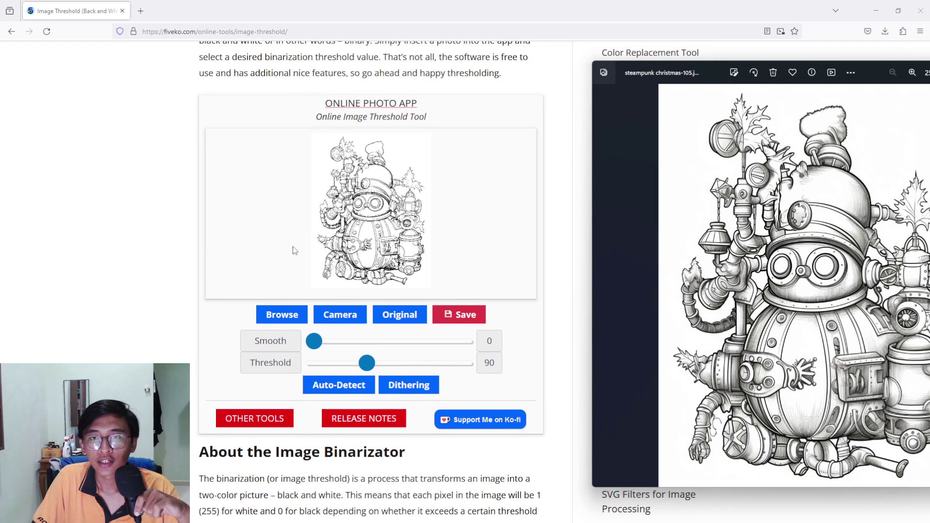
scroll(343, 121, "up", 1)
left_click_drag(875, 78, 773, 88)
left_click(923, 79)
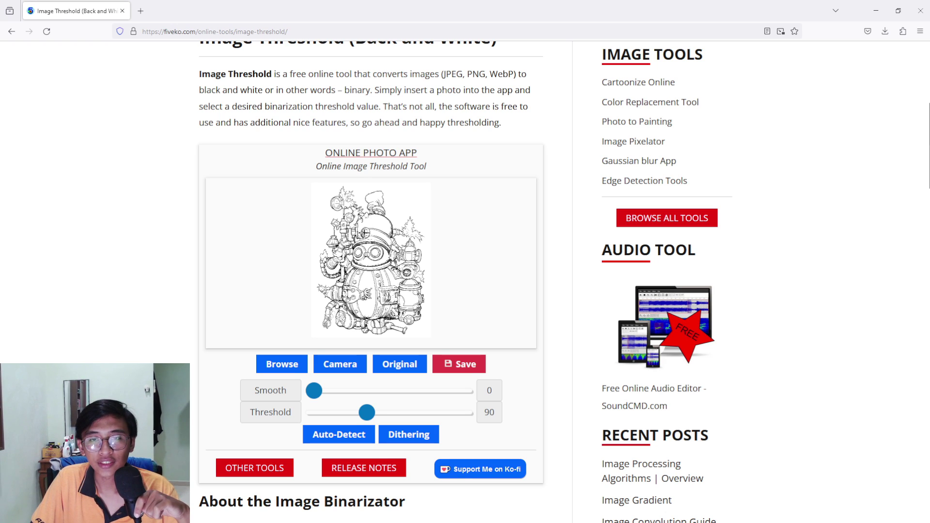
left_click(282, 365)
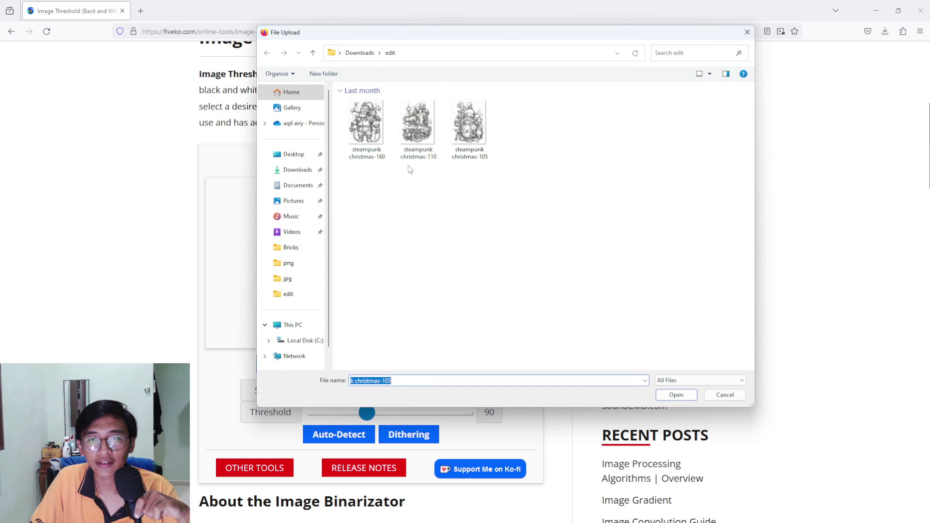
left_click(418, 135)
left_click(676, 395)
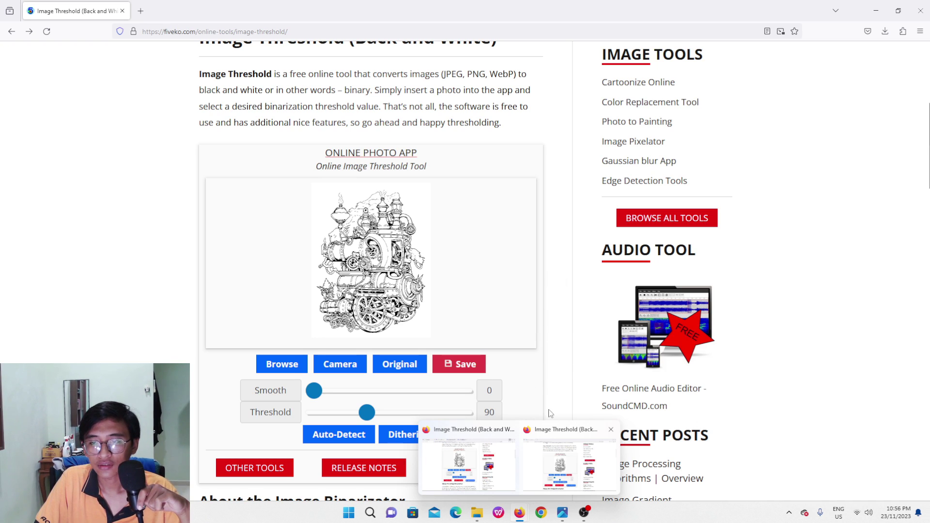
Set the Threshold of the steampunk train image to 75, checking the result against the original view.
left_click(368, 418)
mouse_move(368, 418)
left_mouse_down()
mouse_move(327, 417)
mouse_move(361, 422)
left_mouse_up()
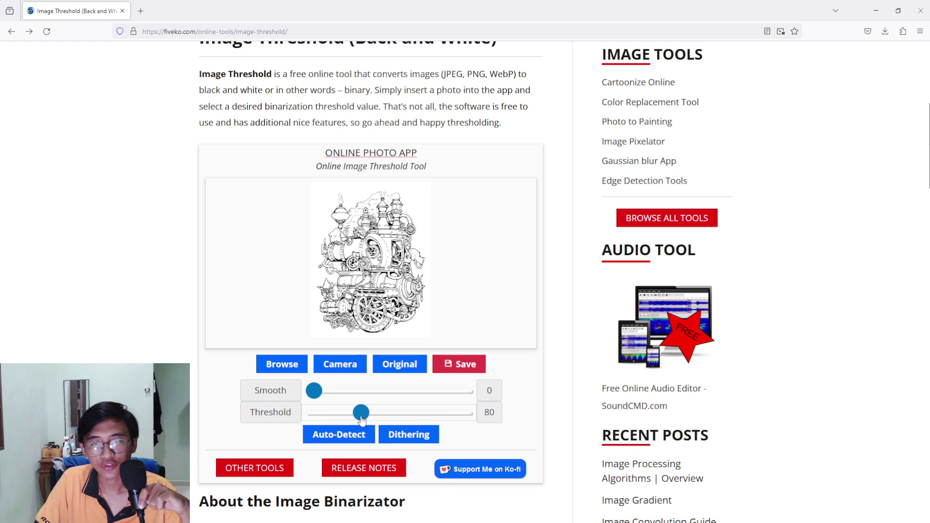
left_click(360, 416)
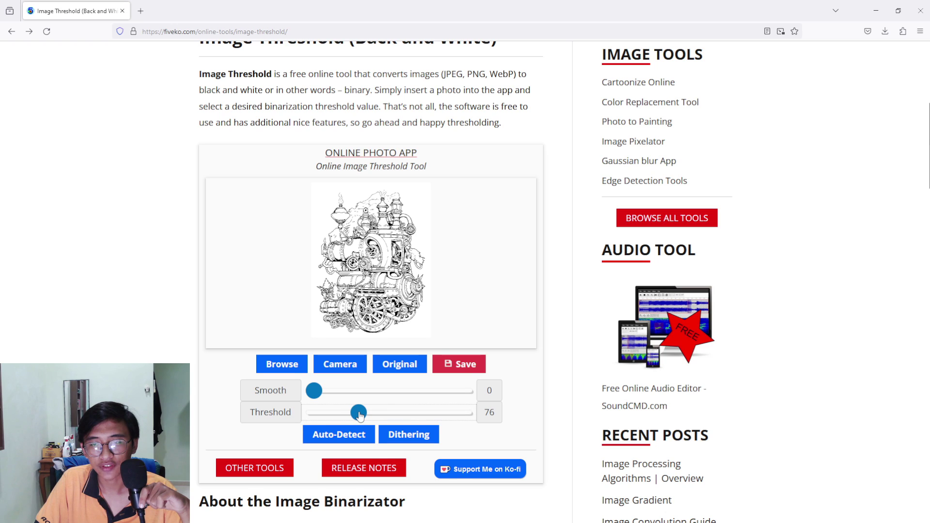
key("Left")
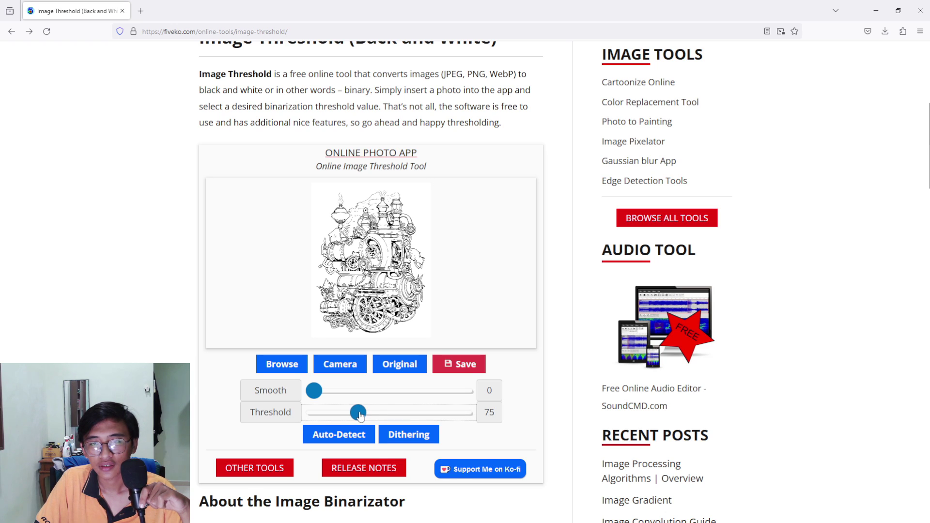
left_click(395, 364)
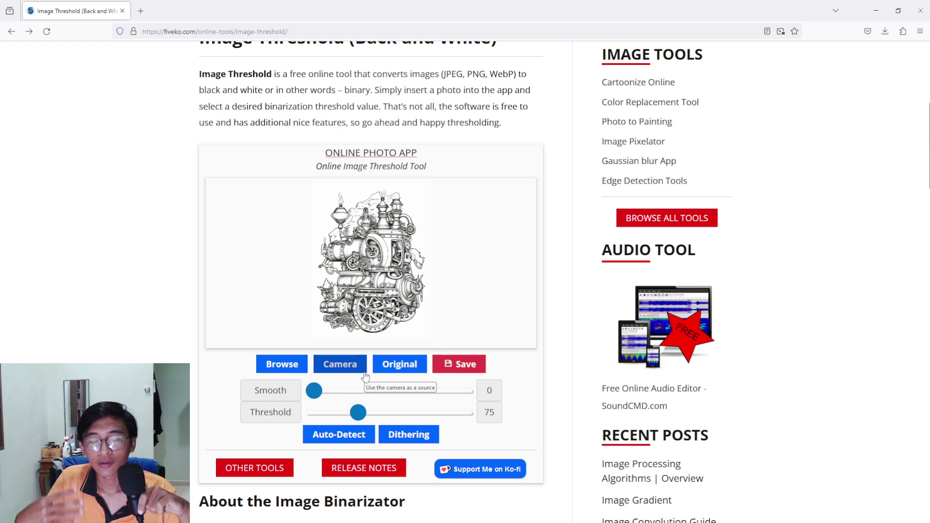
left_click(358, 414)
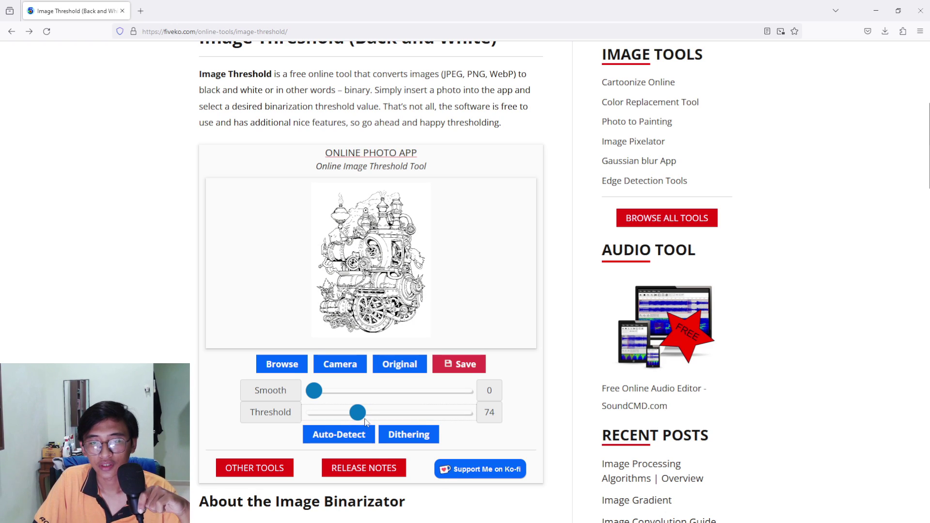
left_click_drag(358, 418, 358, 422)
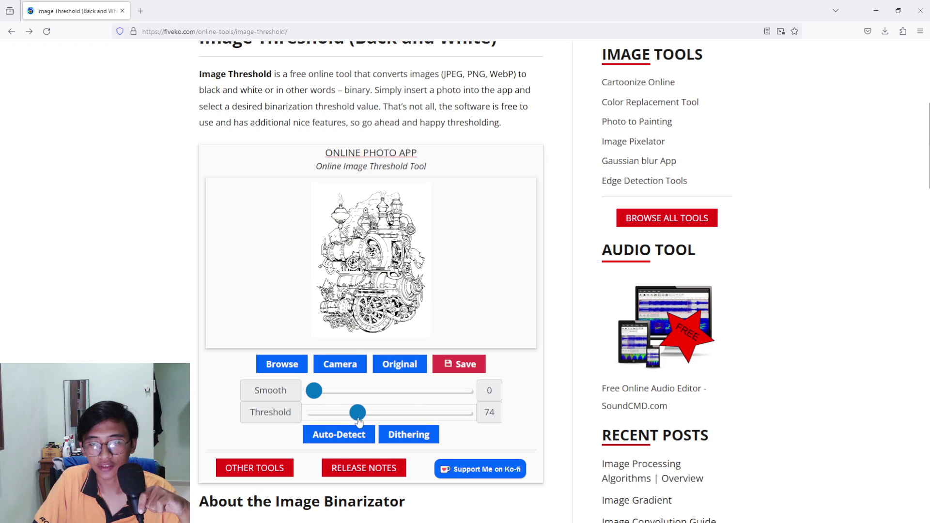
Save the thresholded train image, open Download(2).png and minimize the Download(1).png window.
left_click(463, 368)
left_click(809, 58)
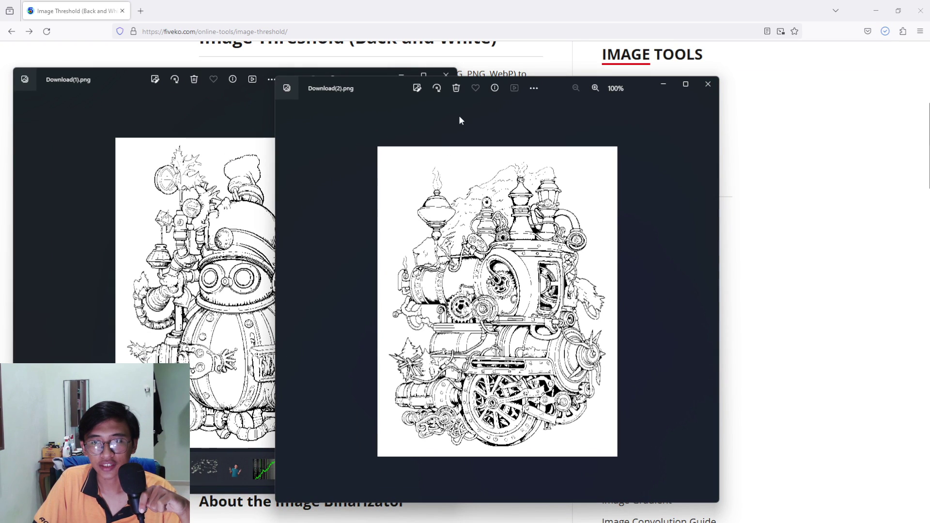
left_click(201, 104)
left_click(401, 76)
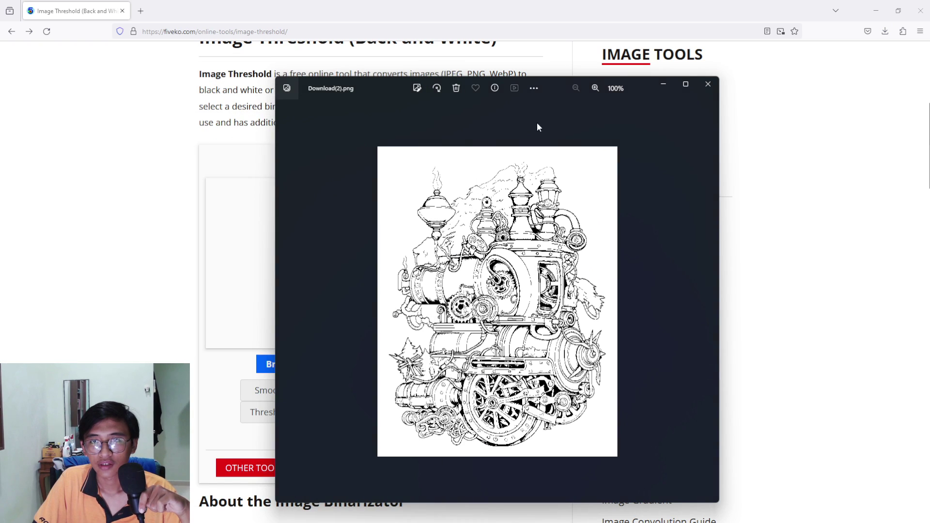
Place the Download(2).png window beside the original steampunk christmas-110 image to compare the two.
left_click_drag(549, 87, 355, 49)
left_click(477, 513)
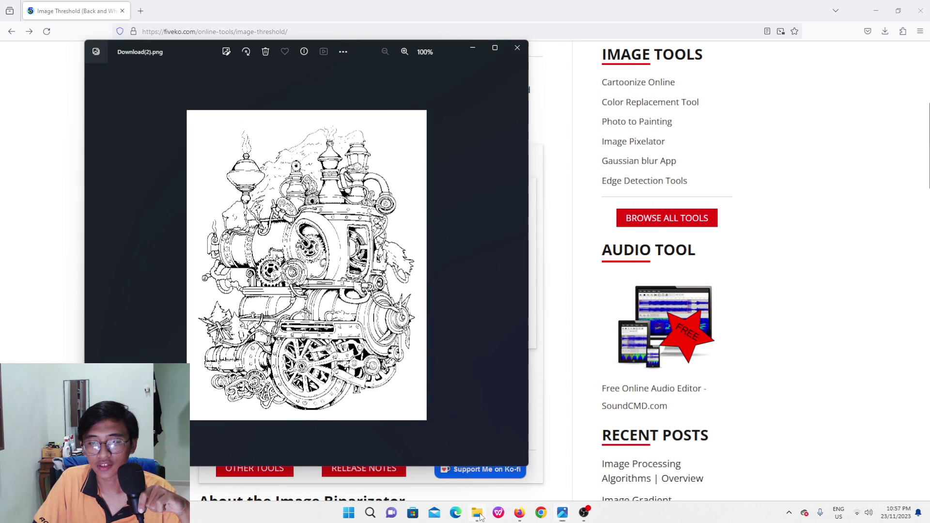
left_click(477, 512)
mouse_move(563, 512)
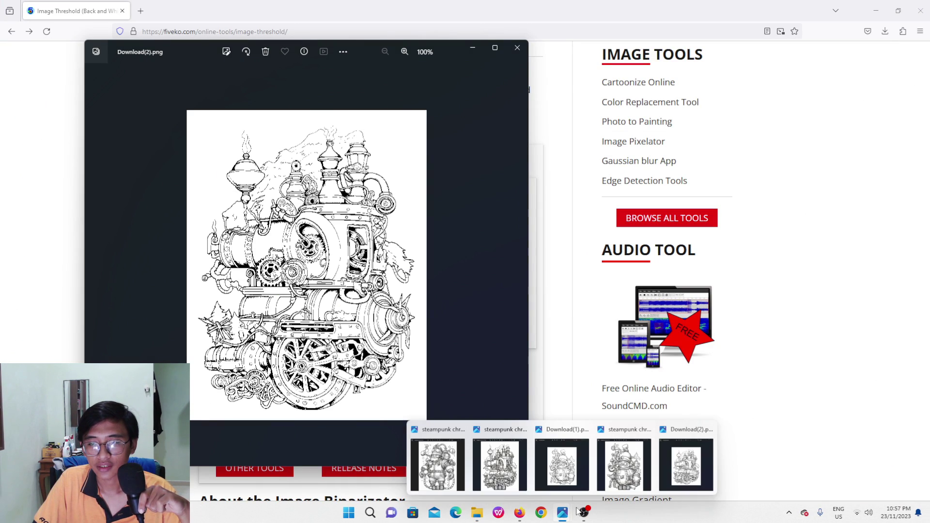
left_click(517, 471)
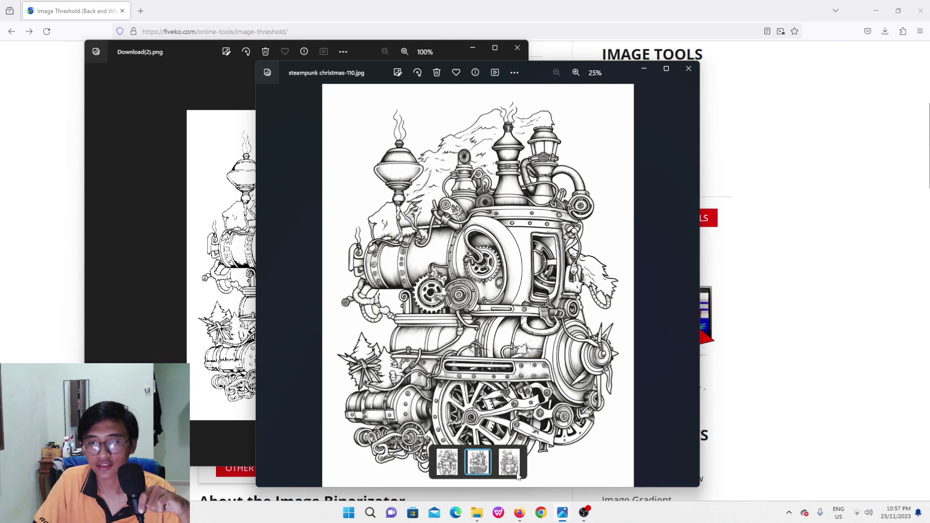
left_click_drag(521, 69, 740, 52)
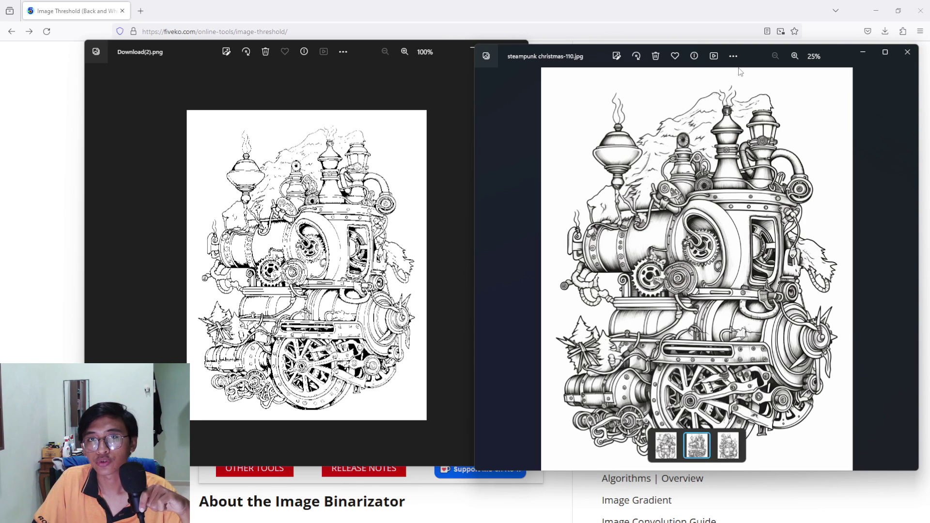
Return to the threshold tool and load the image steampunk christmas-160.
left_click(634, 5)
left_click(278, 365)
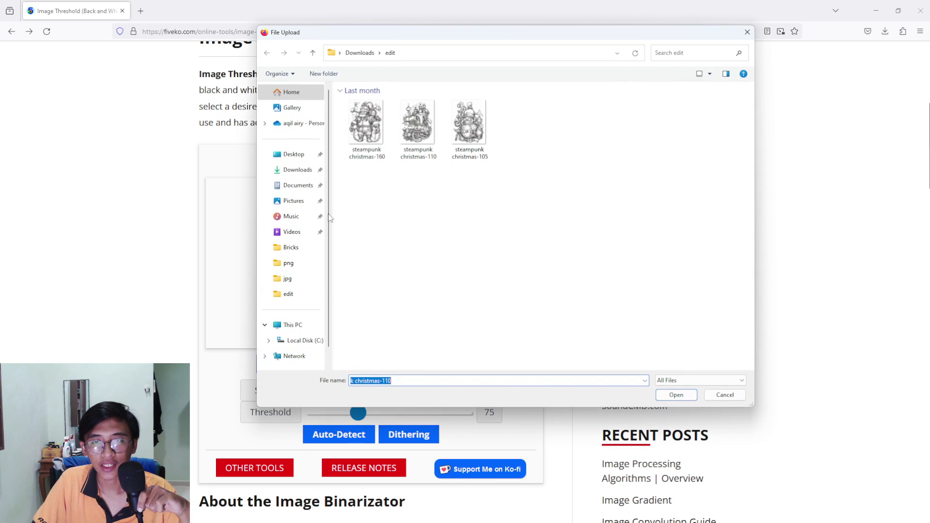
left_click(381, 124)
left_click(684, 394)
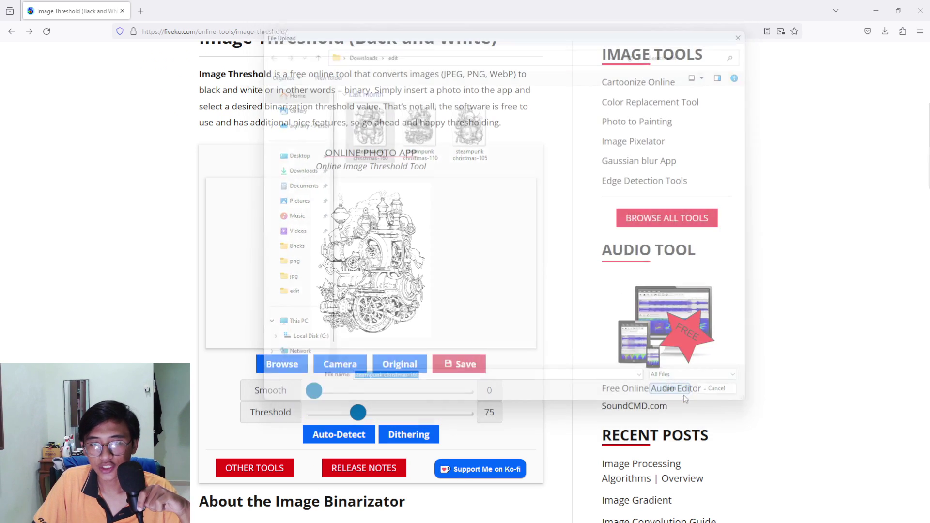
Set the Threshold to 80 for the steampunk Santa image.
scroll(685, 394, "down", 1)
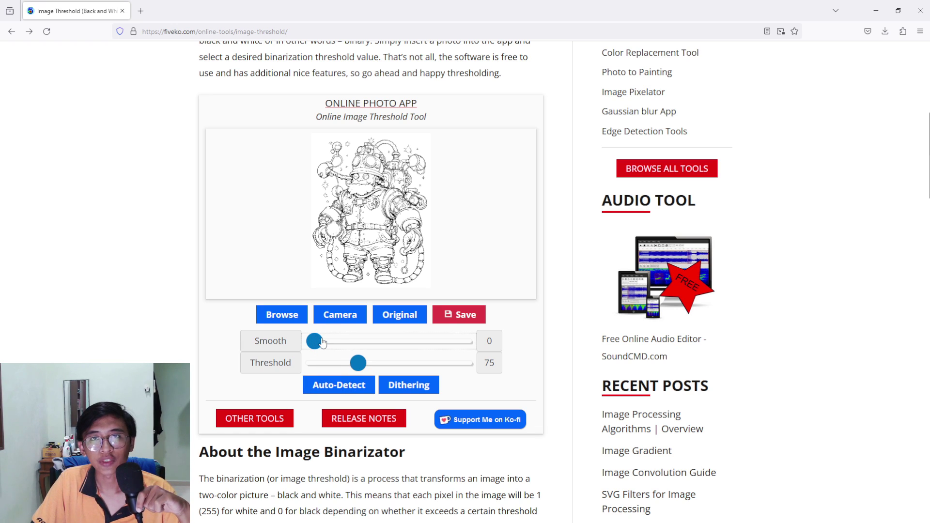
mouse_move(358, 368)
left_mouse_down()
mouse_move(379, 369)
mouse_move(344, 371)
mouse_move(362, 372)
left_mouse_up()
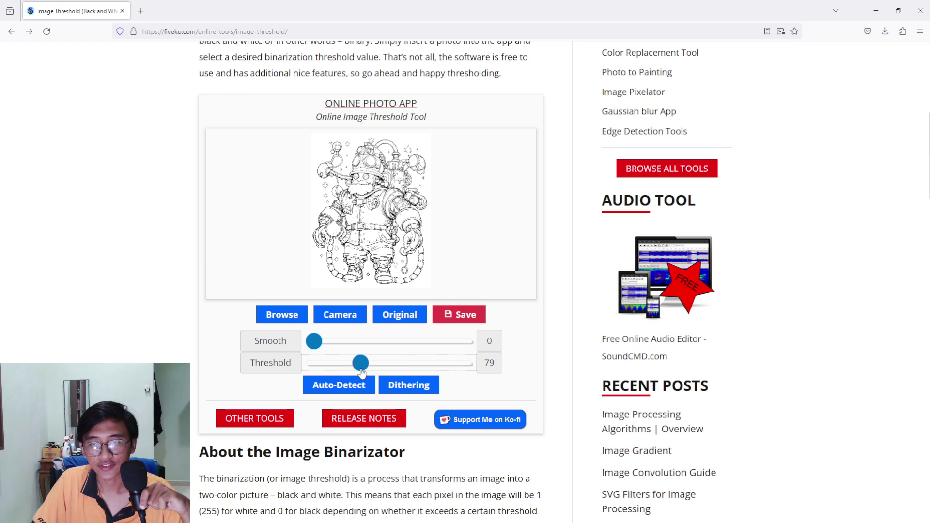
left_click_drag(362, 371, 362, 372)
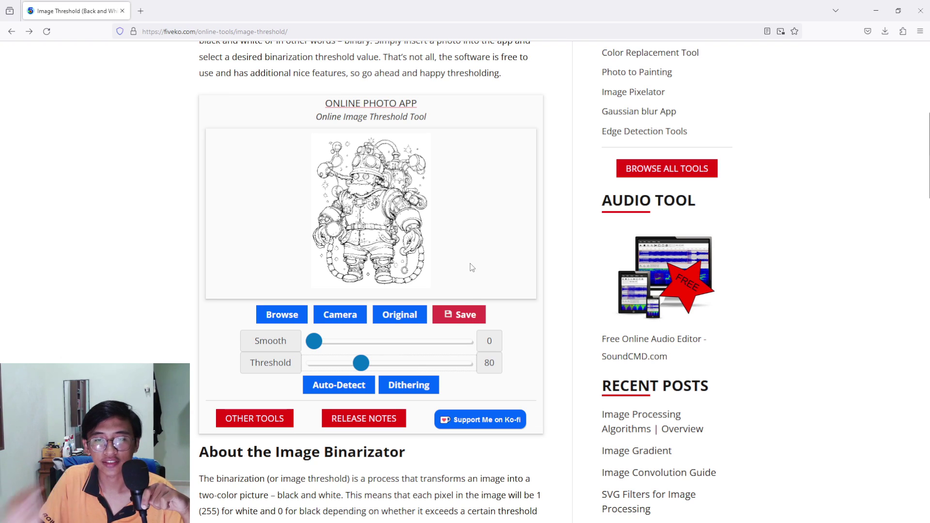
Save the thresholded Santa image, open Download(3).png and place the original steampunk christmas-160 window beside it.
left_click(482, 314)
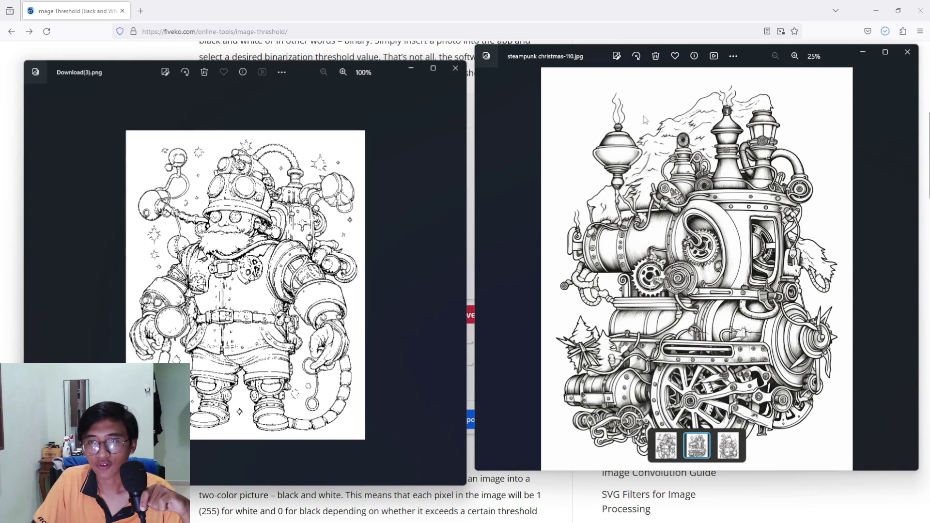
left_click(863, 52)
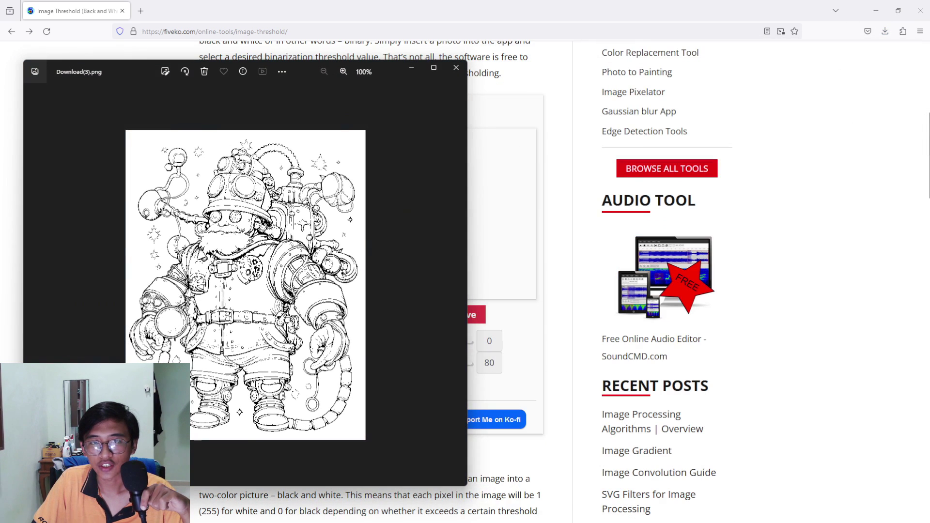
mouse_move(562, 513)
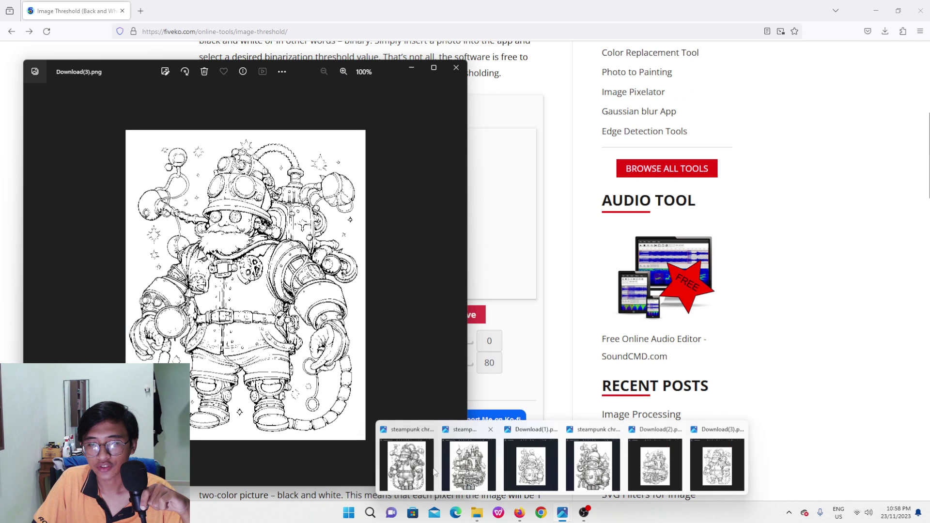
left_click(410, 460)
left_click_drag(307, 86, 799, 83)
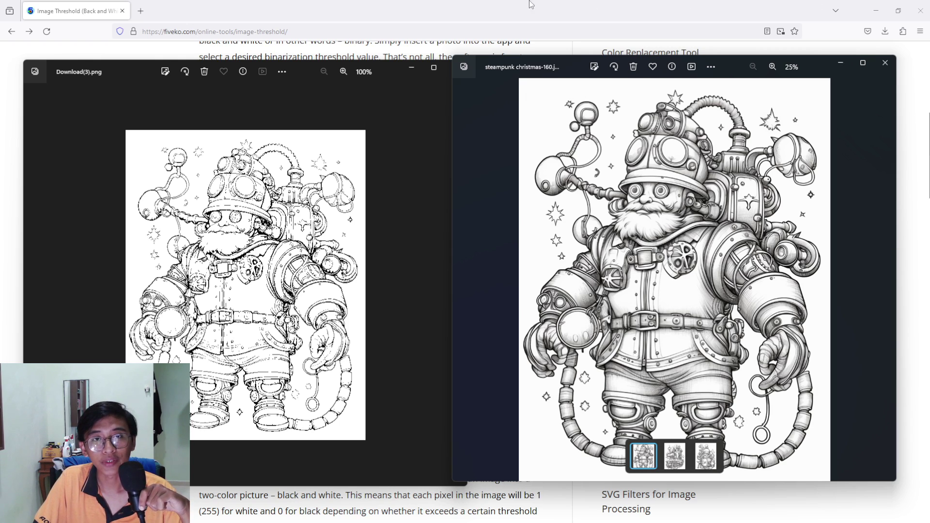
Search the web for upscayl in a new browser tab and open the Upscayl AI Image Upscaler website.
left_click(476, 5)
left_click(140, 11)
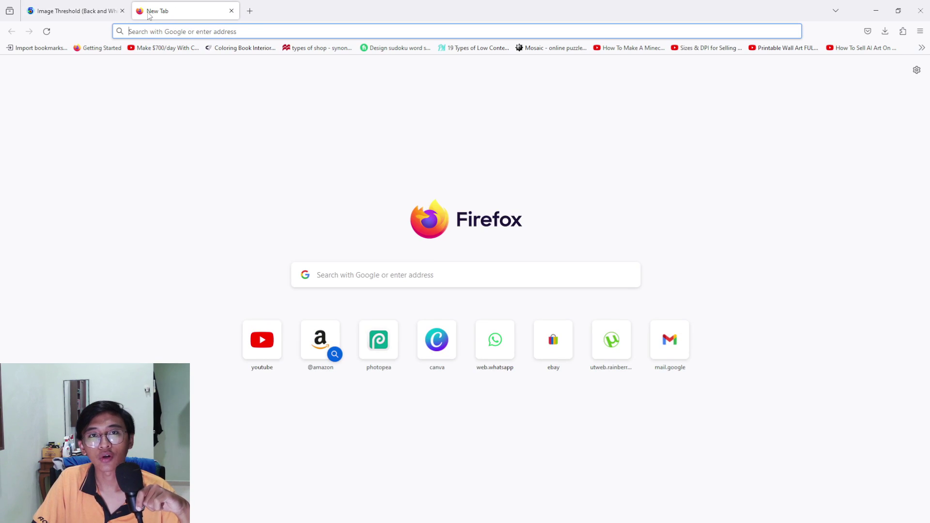
left_click(211, 32)
type("upsca")
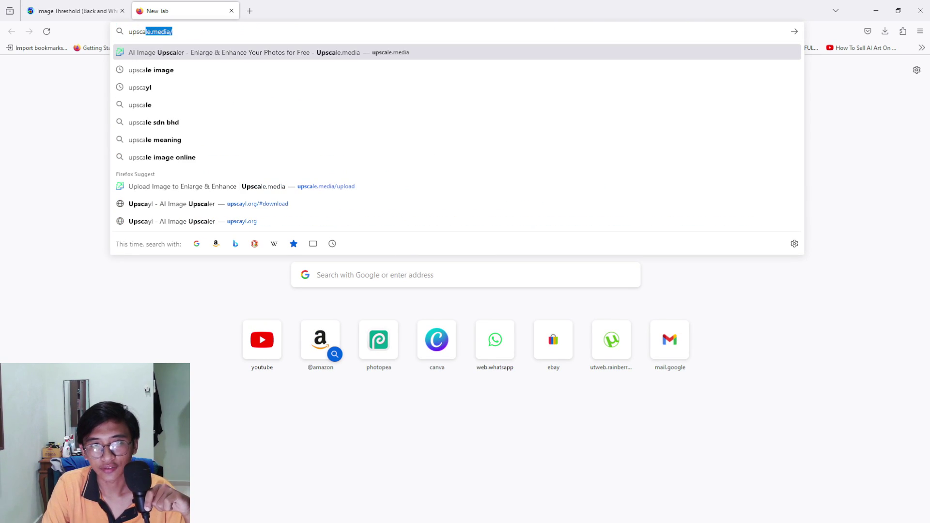
key("BackSpace")
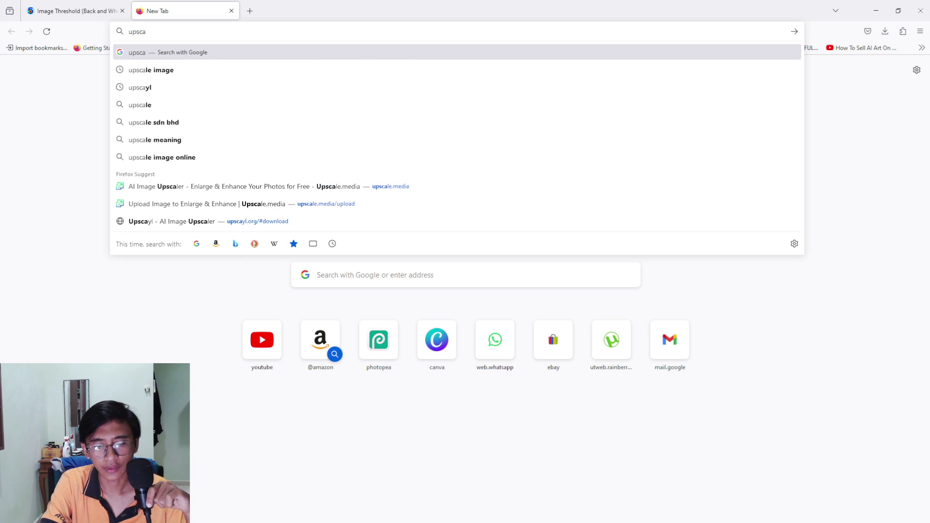
type("yl")
key("Return")
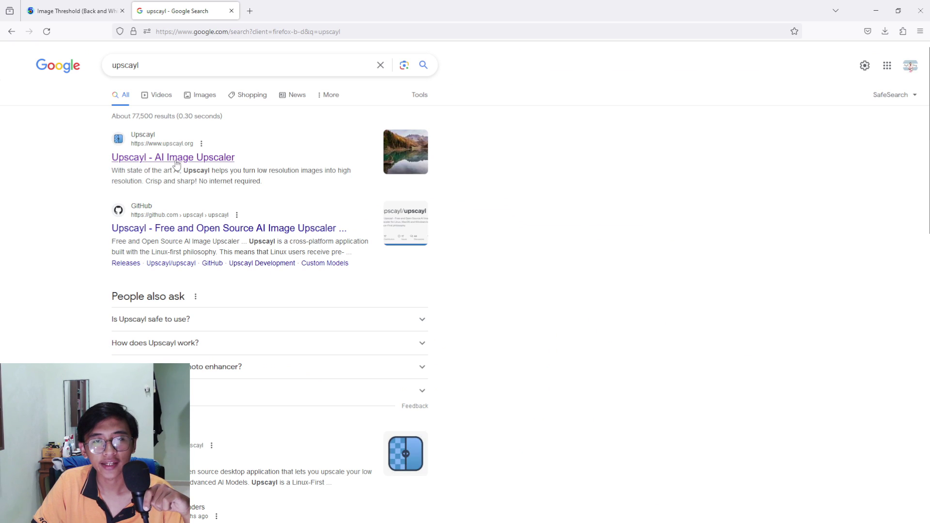
left_click(223, 156)
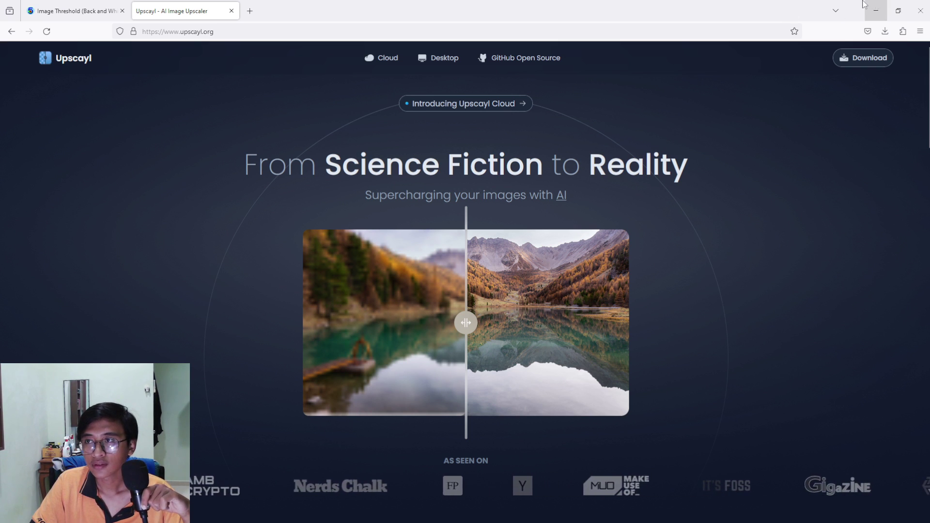
View the upscale.media AI image upscaler site in another new tab, then close that tab.
left_click(249, 11)
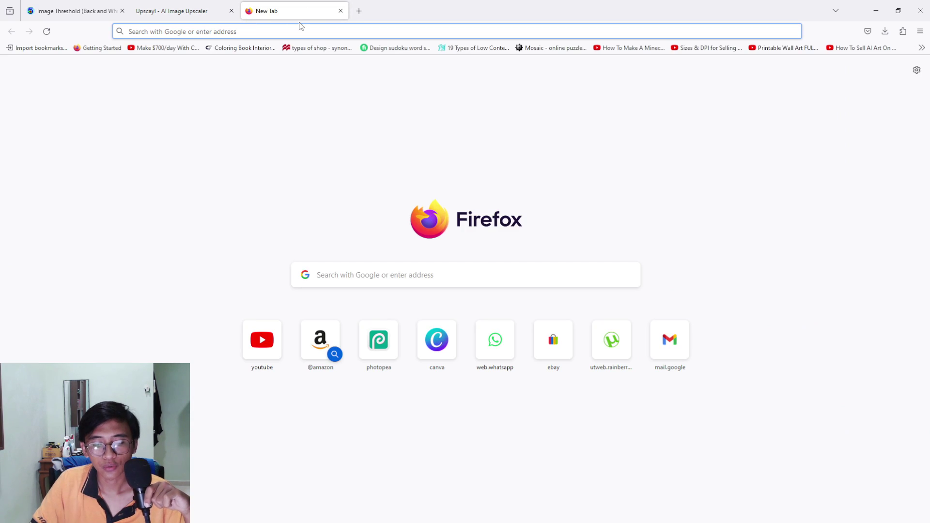
type("upscale.media/")
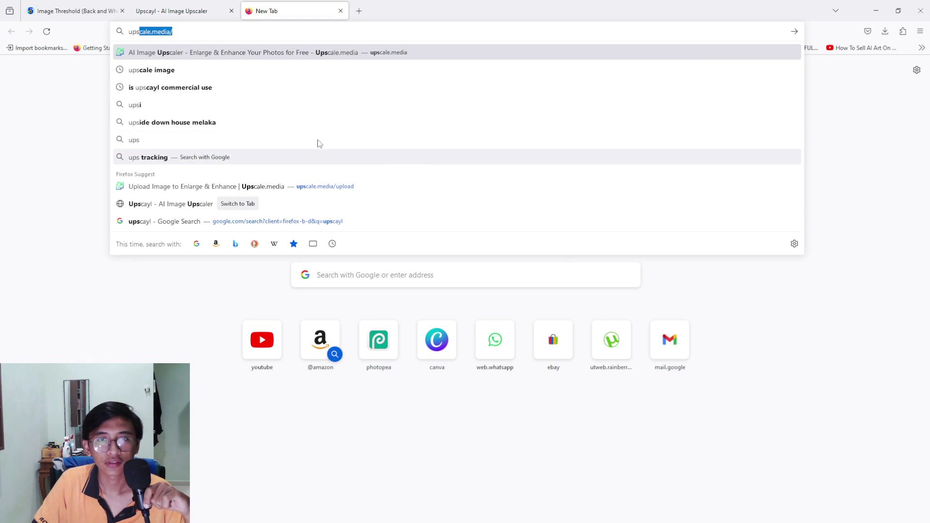
left_click(289, 51)
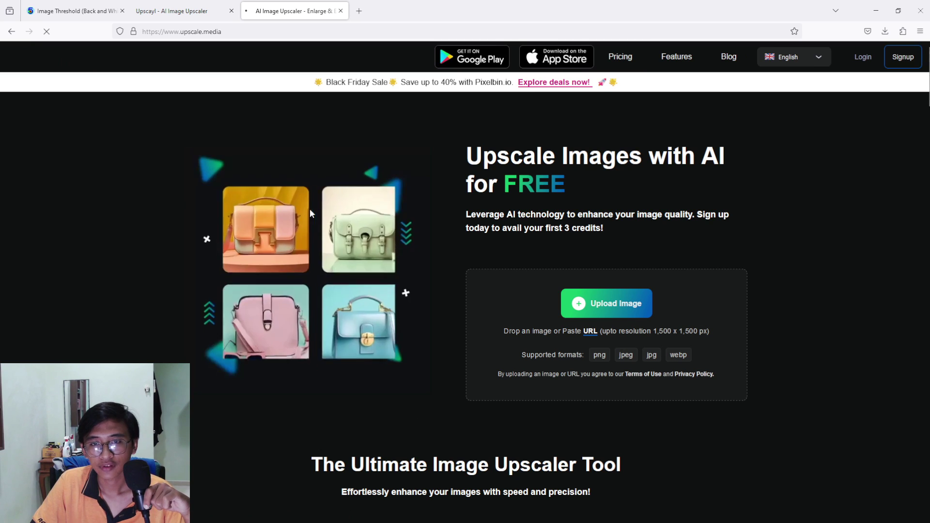
left_click(340, 11)
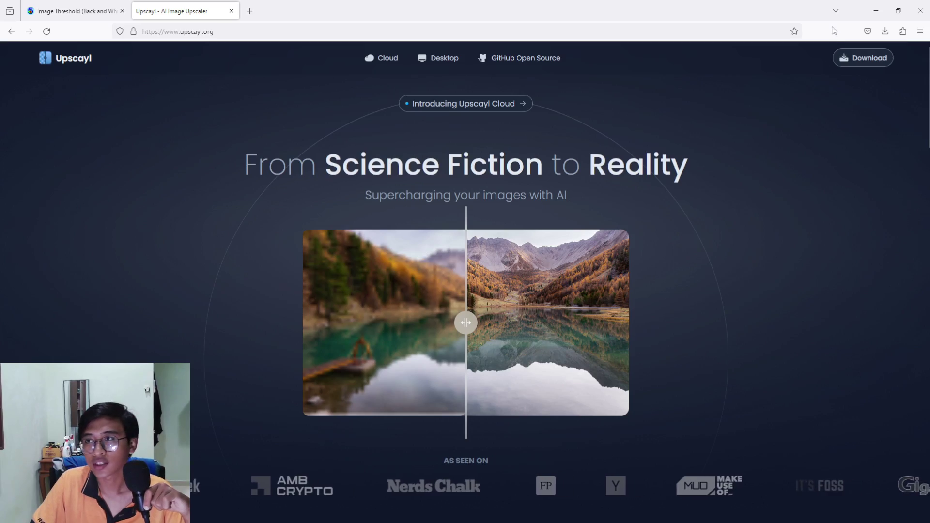
Minimize the browser, close the Download(2), Download(3) and original Santa image windows, and launch the Upscayl desktop app.
left_click(873, 6)
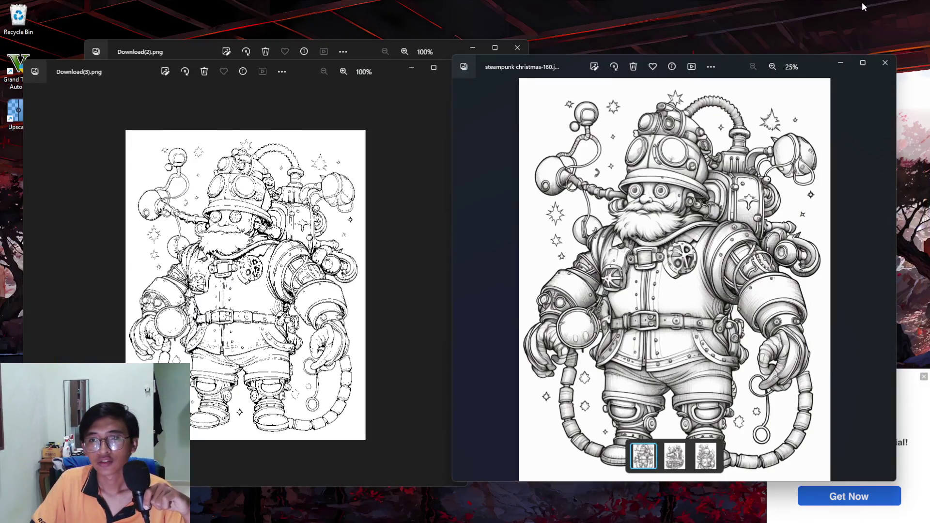
left_click(880, 65)
left_click(454, 68)
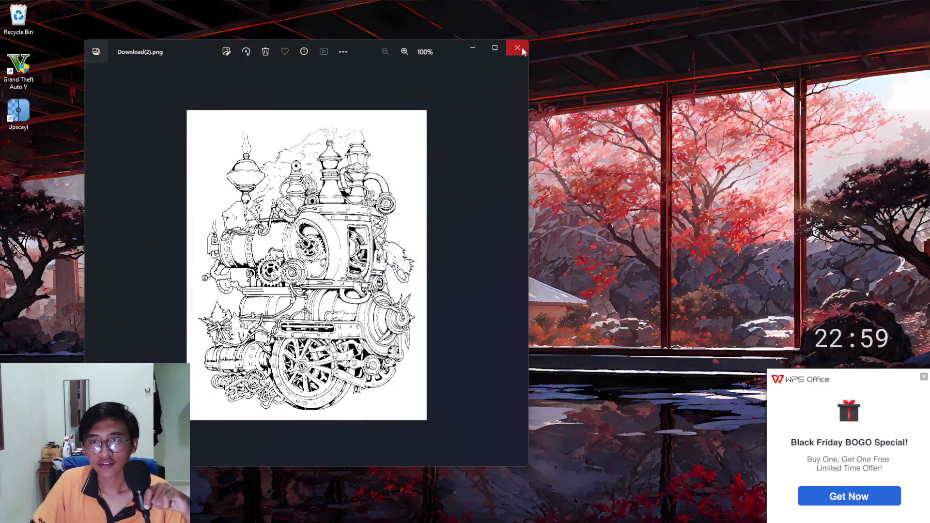
left_click(517, 48)
double_click(25, 114)
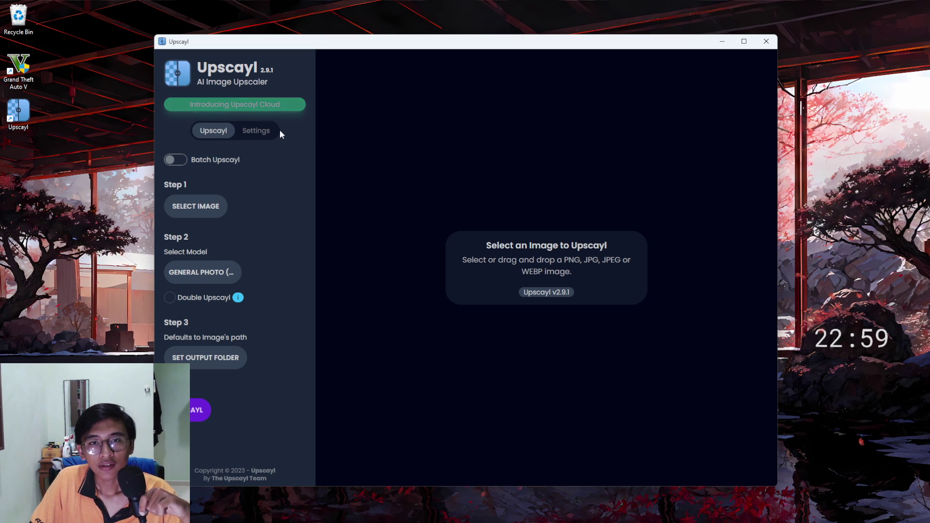
Examine Upscayl's theme, save format, post-processing, image scale and compression settings, keeping the UPSCAYL theme.
left_click(259, 132)
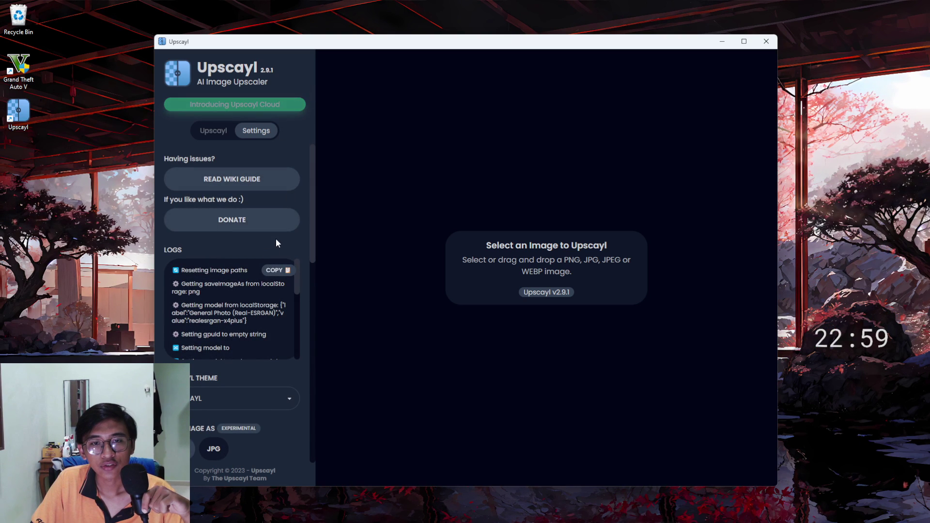
scroll(272, 252, "down", 3)
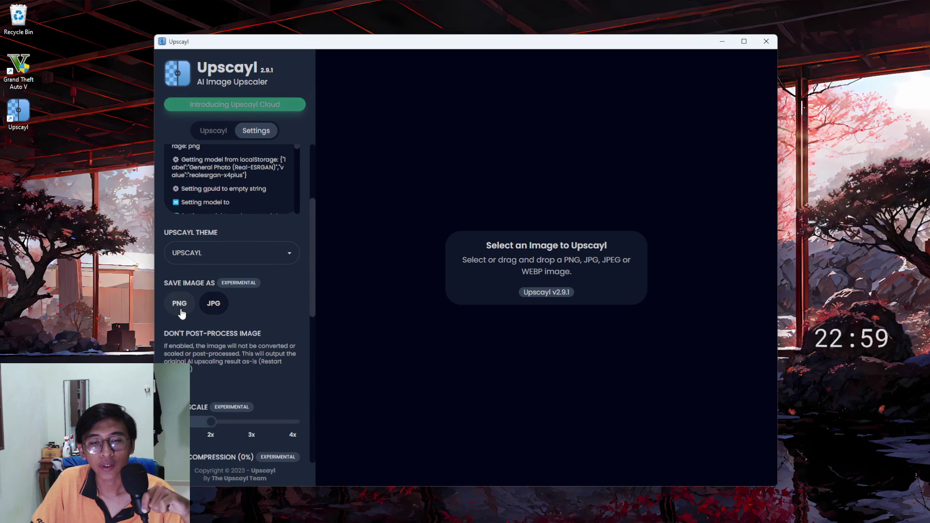
left_click(210, 260)
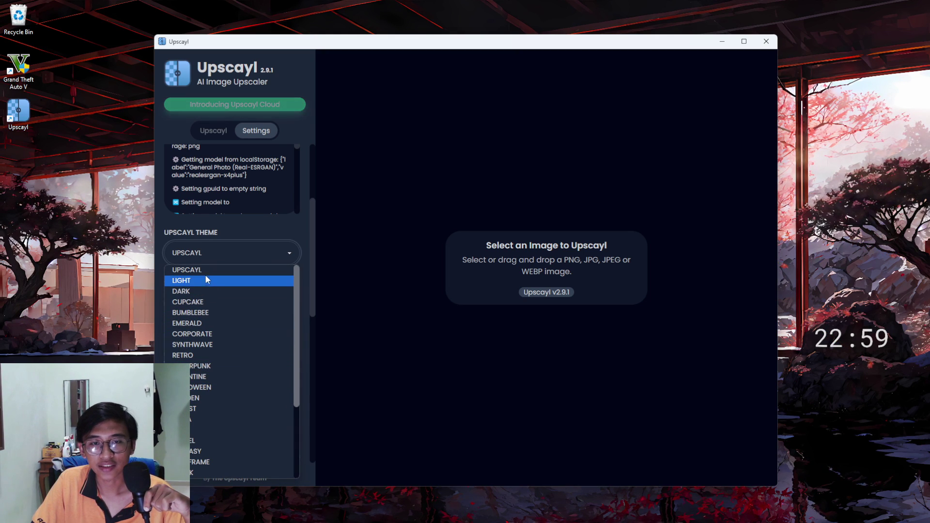
left_click(208, 269)
scroll(239, 297, "down", 1)
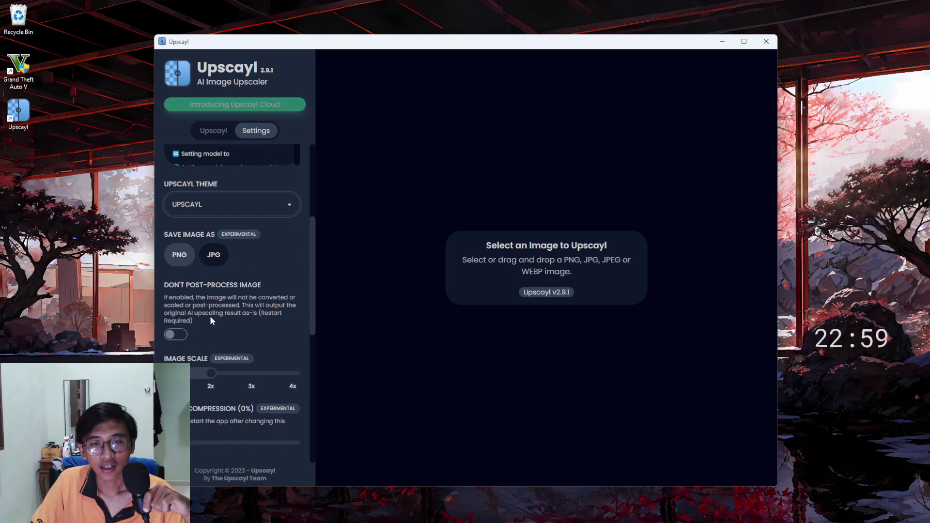
scroll(211, 316, "down", 1)
scroll(192, 317, "down", 1)
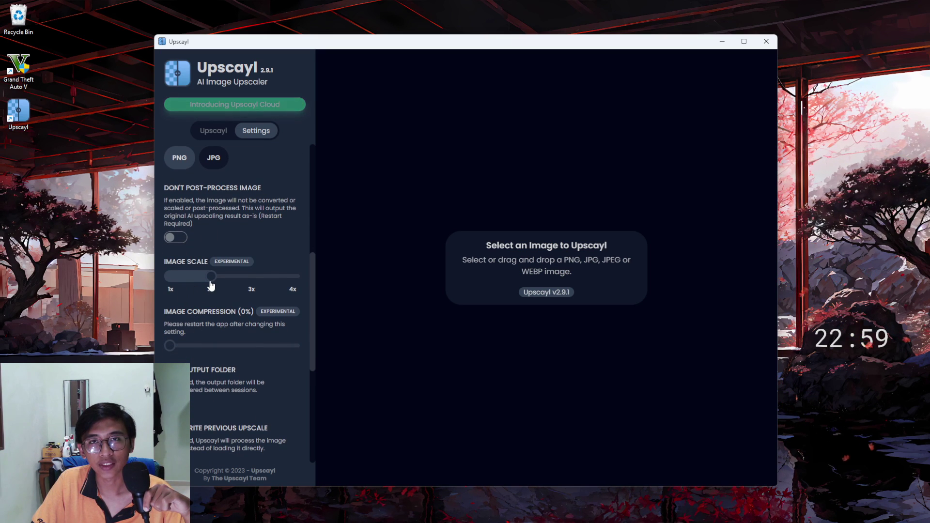
scroll(205, 311, "down", 1)
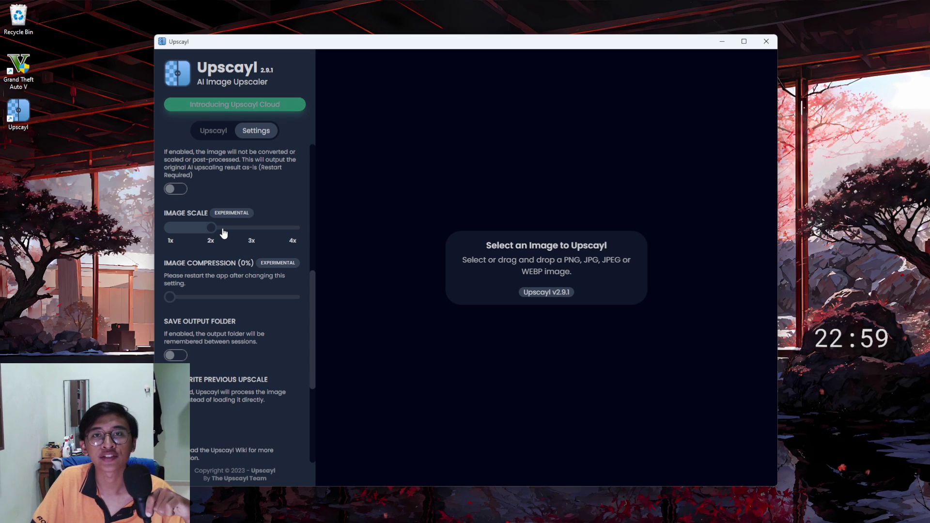
scroll(184, 315, "down", 1)
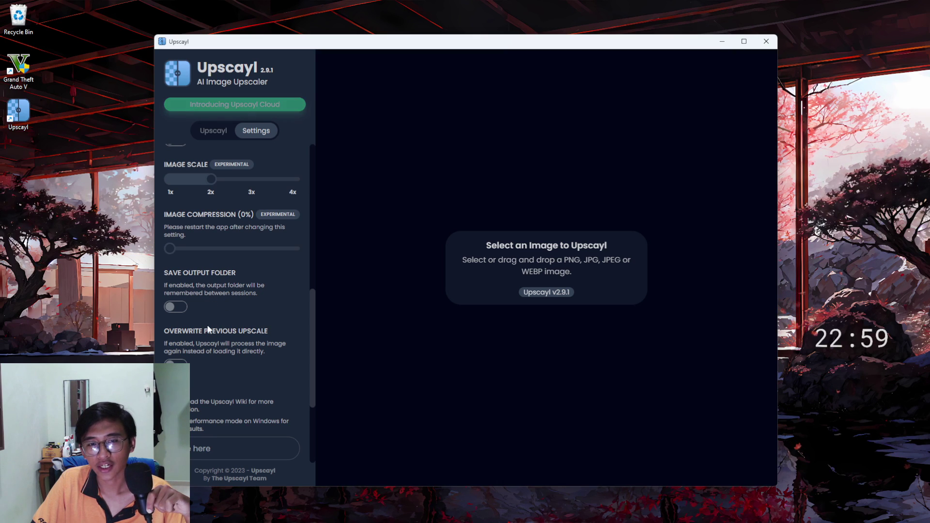
Examine the output folder, overwrite, GPU ID and custom models settings, cancel the folder selection, and return to the upscaling steps.
scroll(206, 300, "down", 1)
scroll(206, 256, "down", 1)
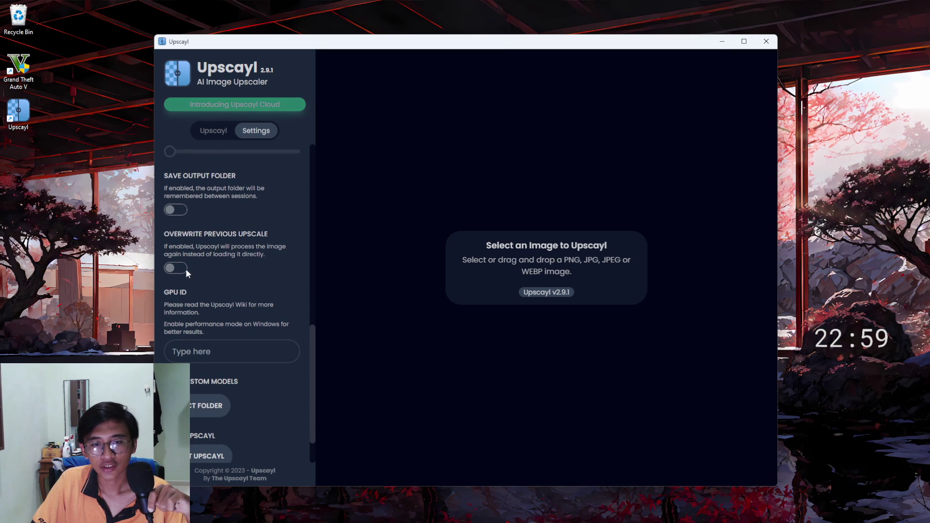
scroll(203, 245, "down", 1)
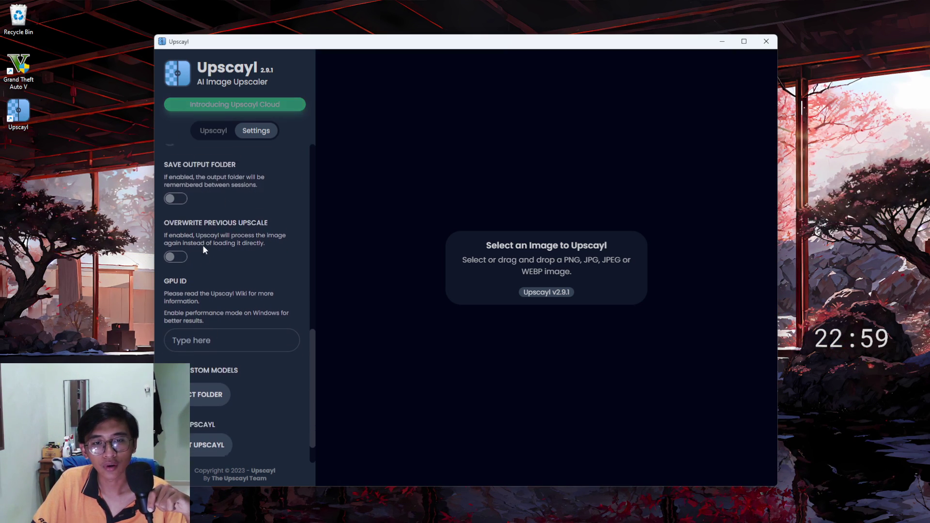
scroll(204, 249, "down", 1)
left_click(197, 355)
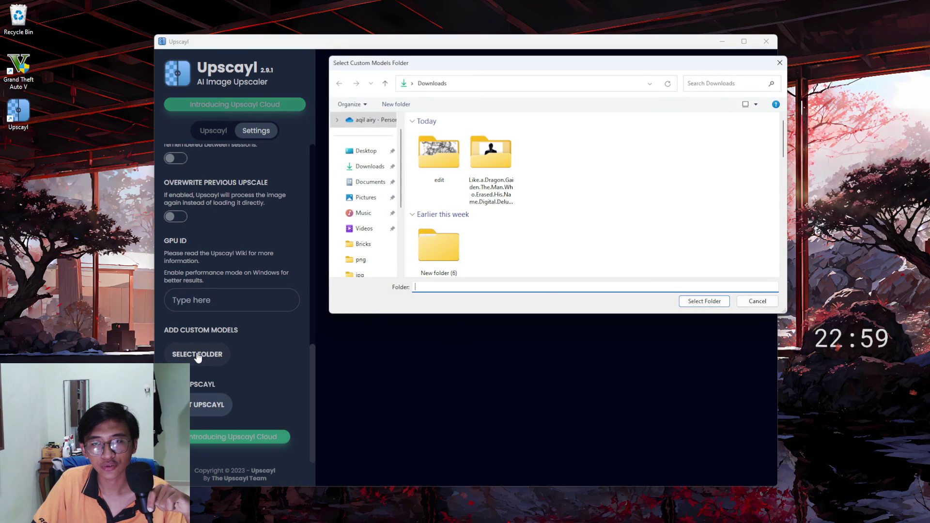
left_click(778, 63)
scroll(252, 301, "up", 5)
left_click(213, 131)
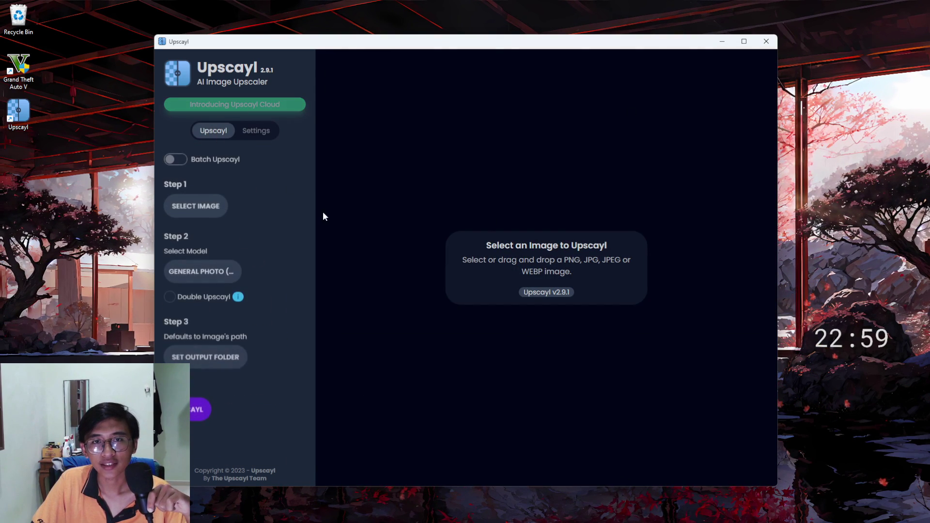
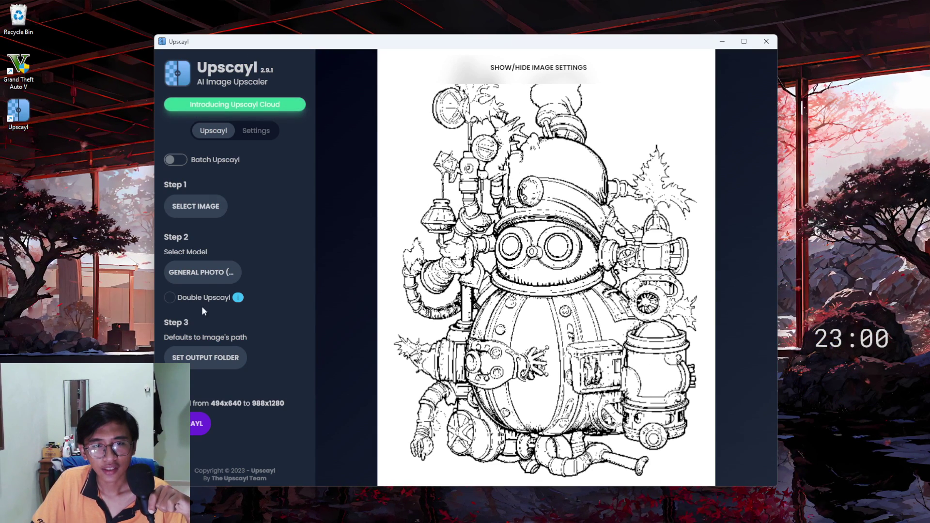
Upscale the loaded Download(1) image with the General Photo (Real-ESRGAN) model, keeping the default output folder.
left_click(196, 273)
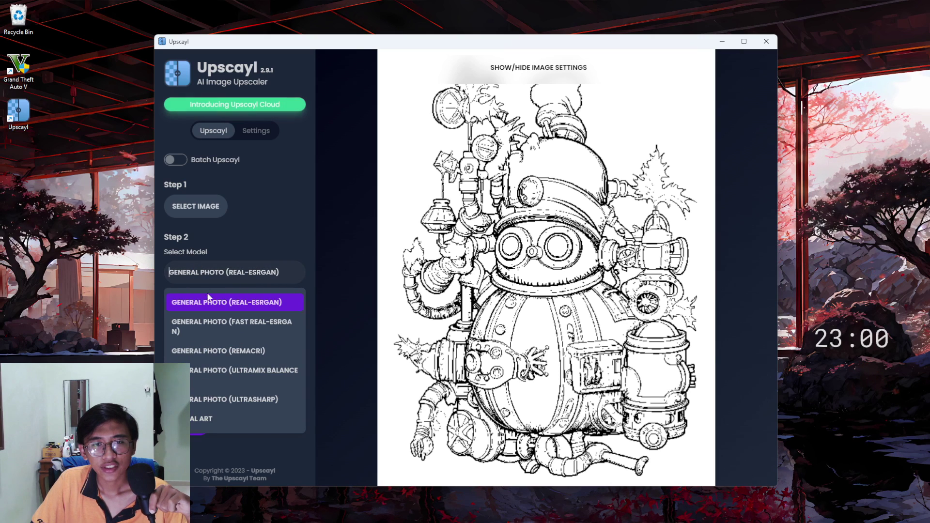
left_click(196, 305)
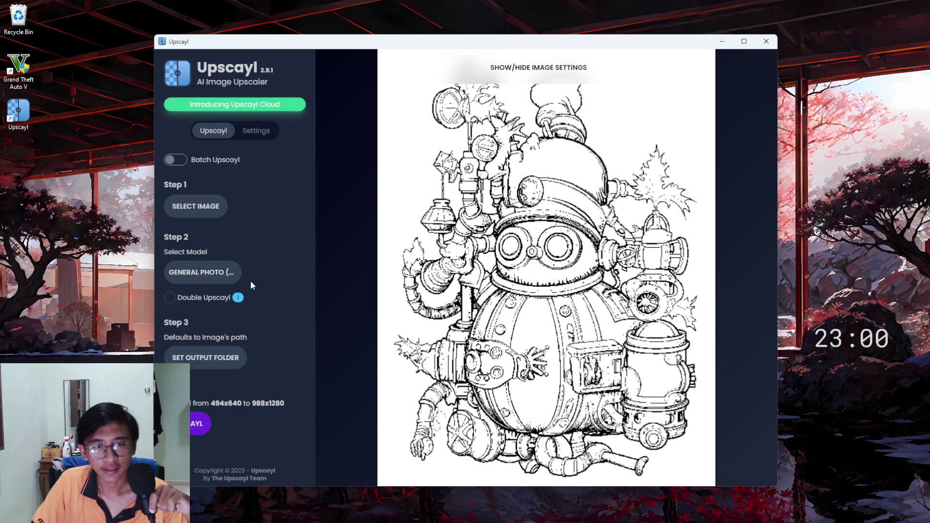
mouse_move(242, 304)
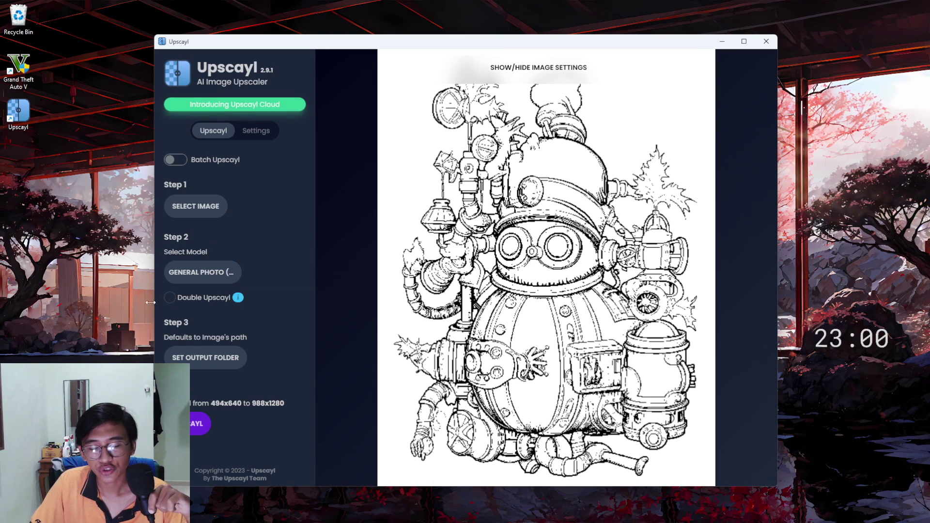
left_click(205, 359)
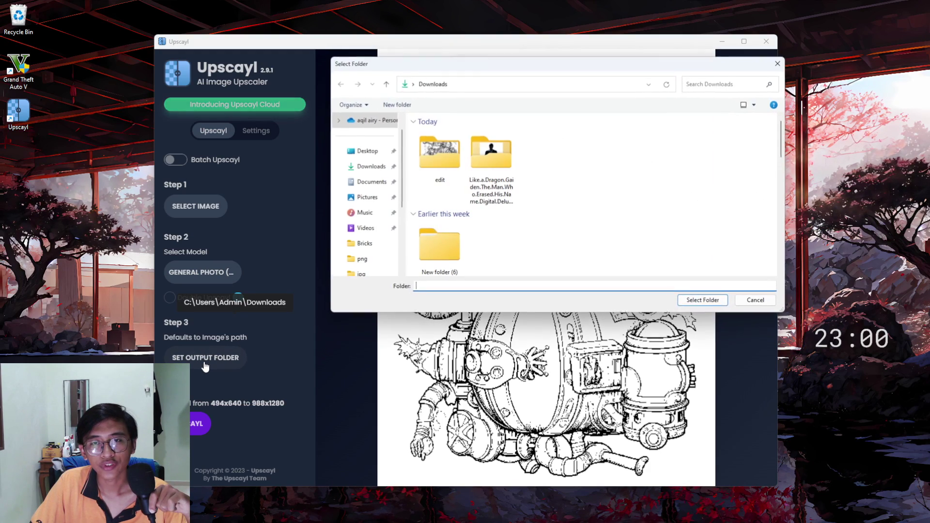
left_click(756, 303)
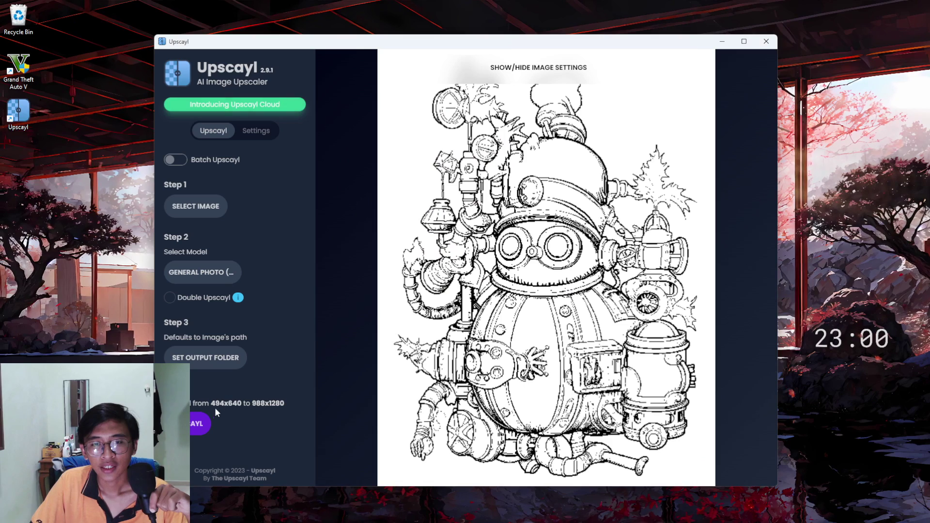
left_click(201, 427)
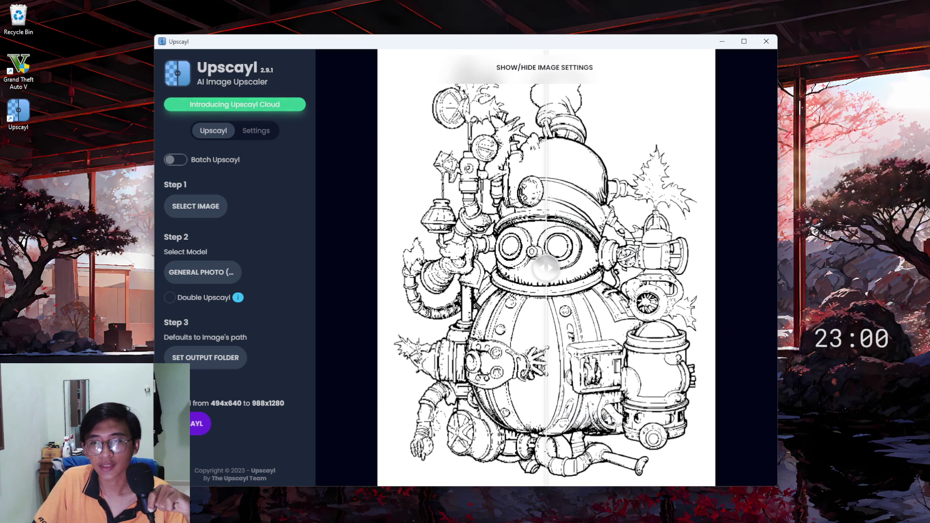
Compare the original and upscaled Download(1) image by sweeping the comparison divider across its full width.
left_click_drag(550, 268, 364, 284)
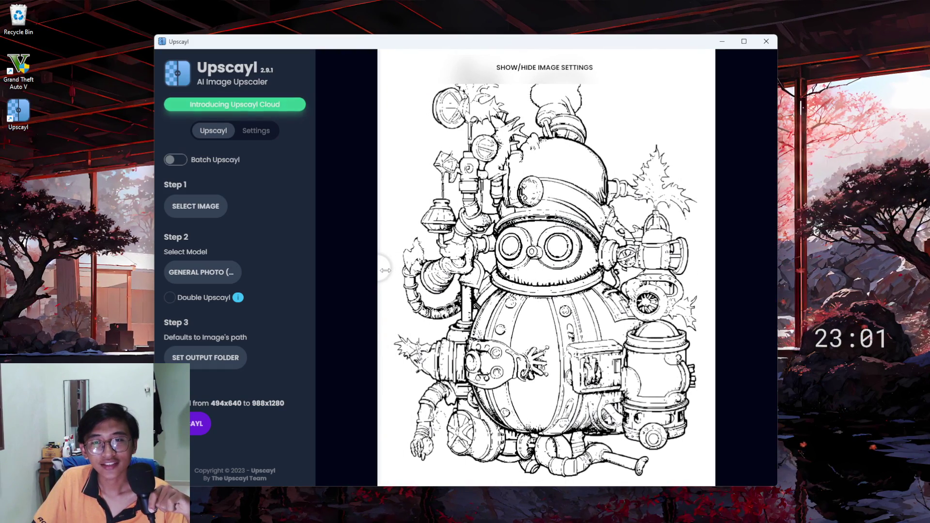
left_click_drag(385, 270, 725, 287)
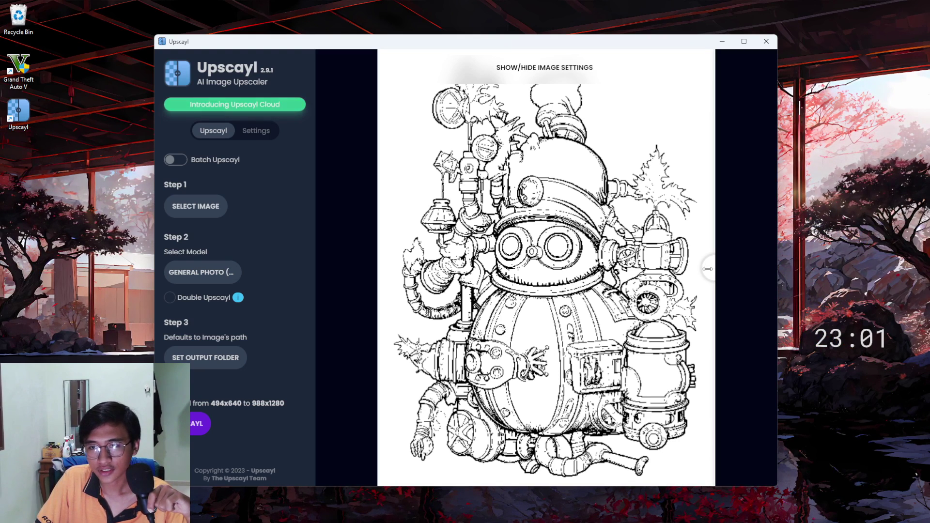
left_click_drag(708, 269, 319, 274)
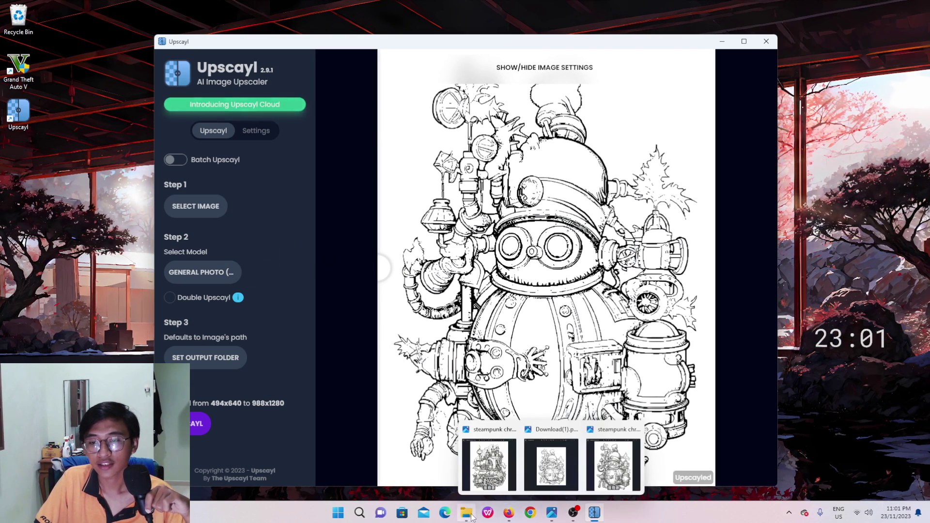
View the upscaled Download(1) file from the Downloads folder in the image viewer, and minimize File Explorer.
left_click(469, 515)
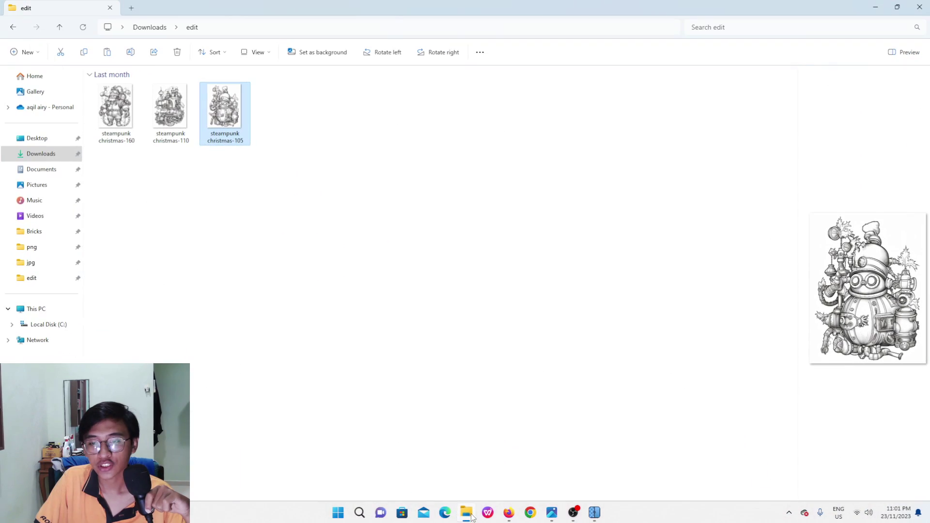
left_click(144, 28)
double_click(120, 117)
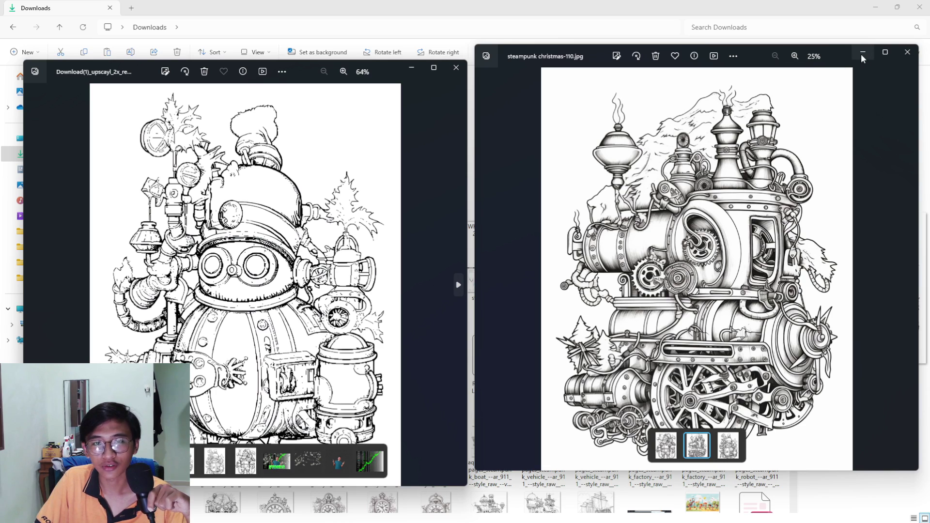
left_click(865, 6)
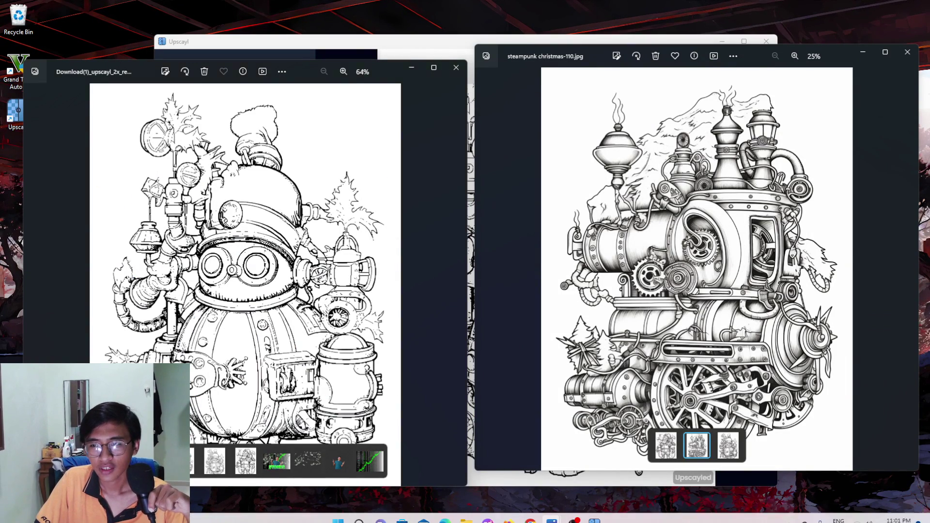
left_click(468, 514)
left_click(469, 514)
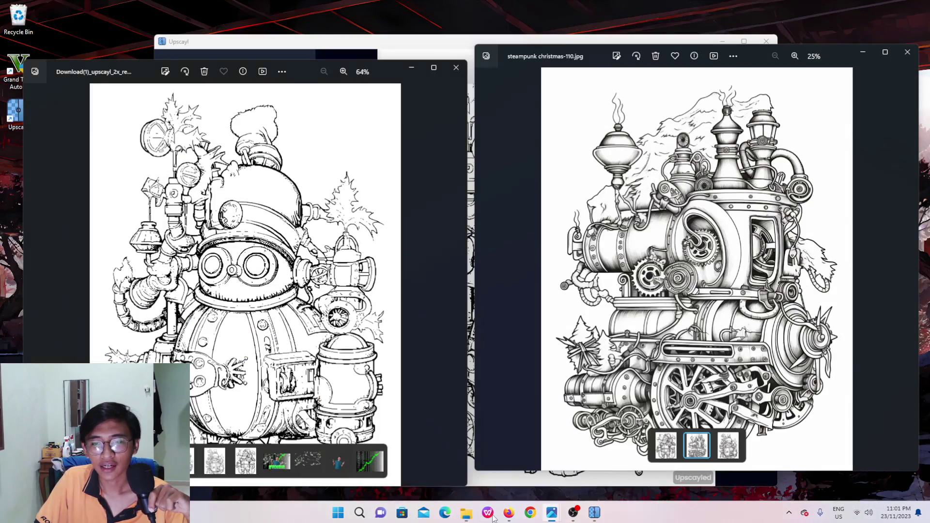
Return to Upscayl, upscale Download(2) with General Photo (Real-ESRGAN), and reveal the full upscaled train image with the comparison divider.
left_click(594, 513)
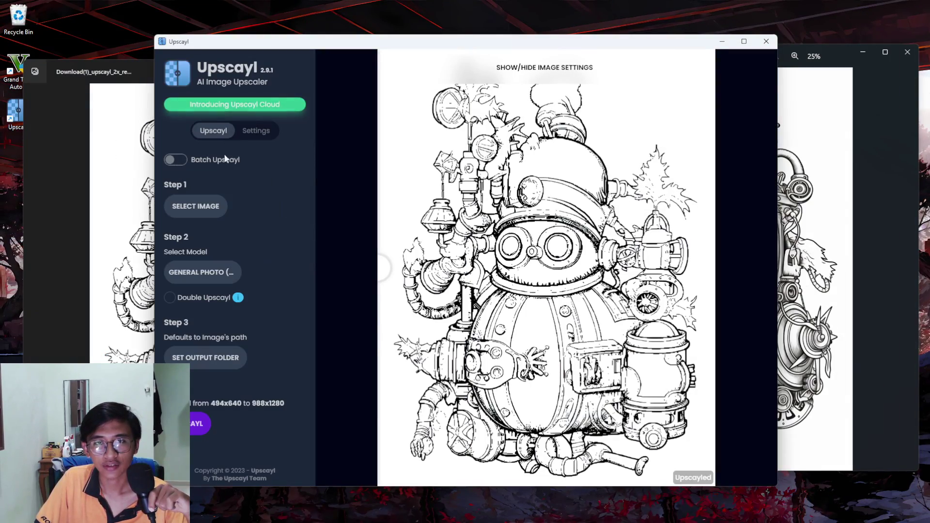
left_click(199, 209)
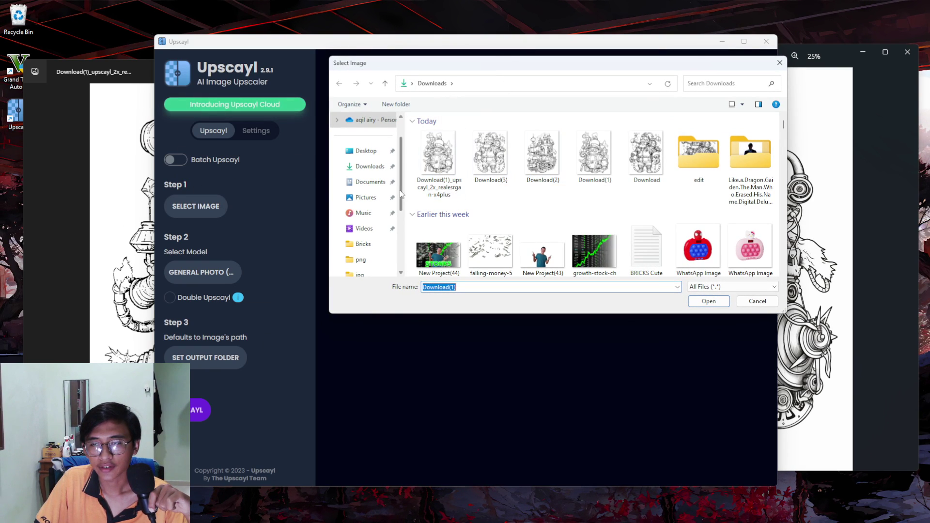
left_click(533, 165)
left_click(708, 301)
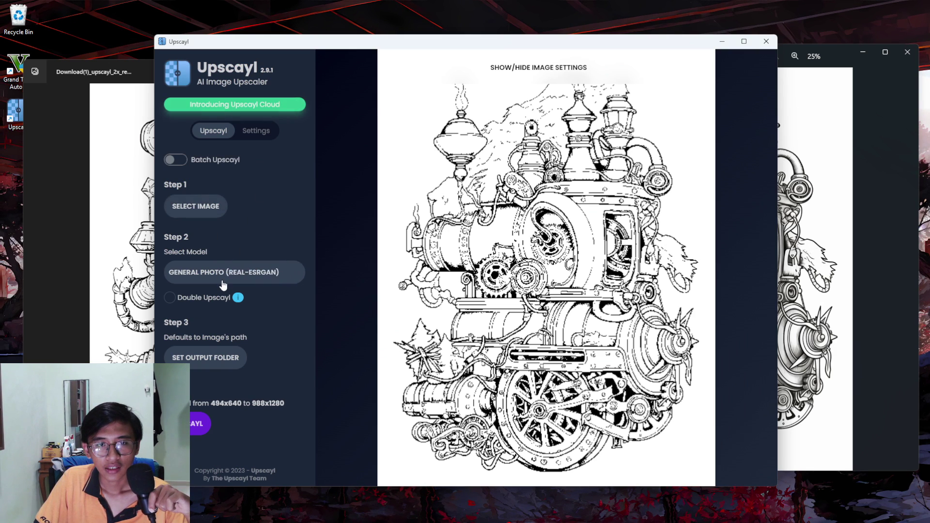
left_click(196, 428)
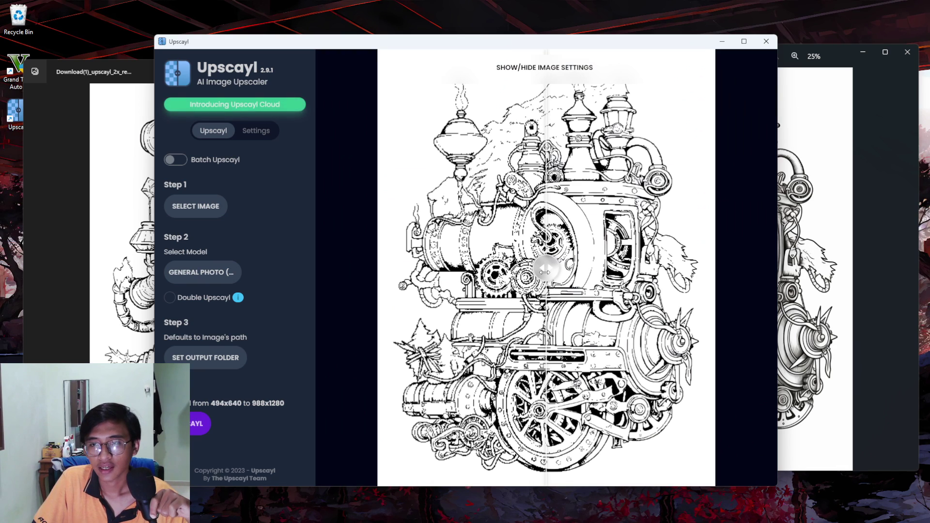
left_click_drag(545, 272, 349, 299)
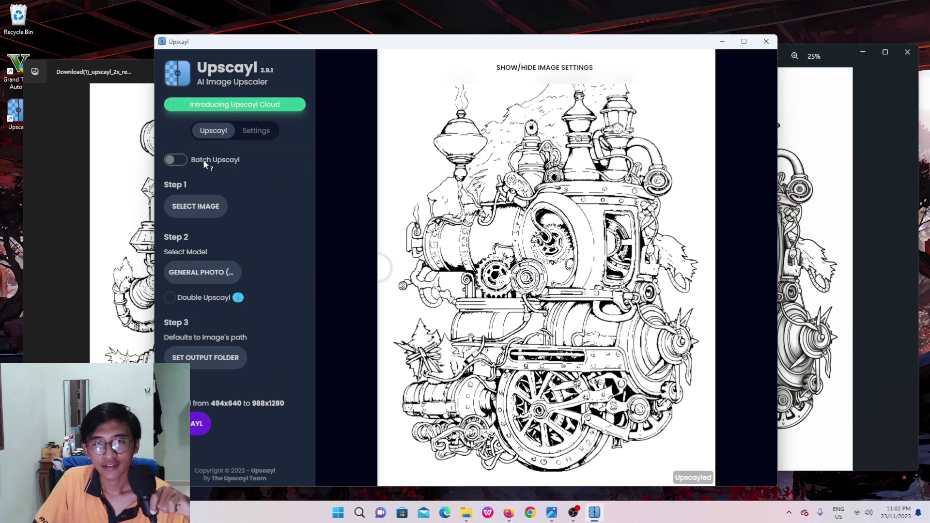
Load Download(3), upscale it with the General Photo model, and reveal the full upscaled image with the comparison divider.
left_click(205, 207)
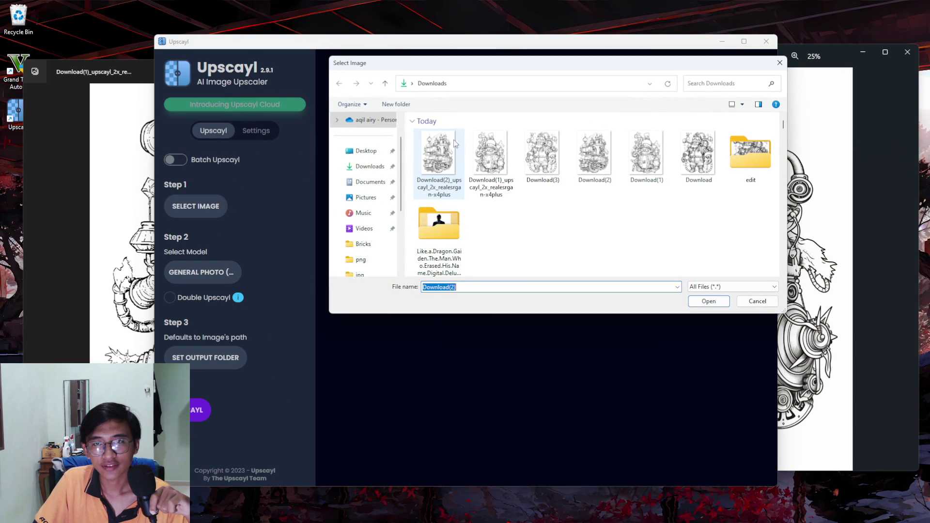
left_click(536, 162)
left_click(709, 301)
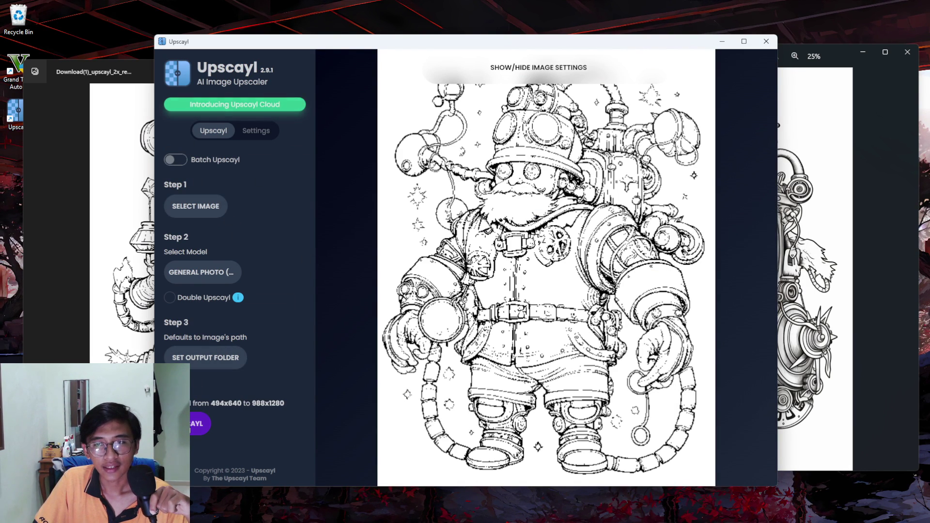
left_click(199, 424)
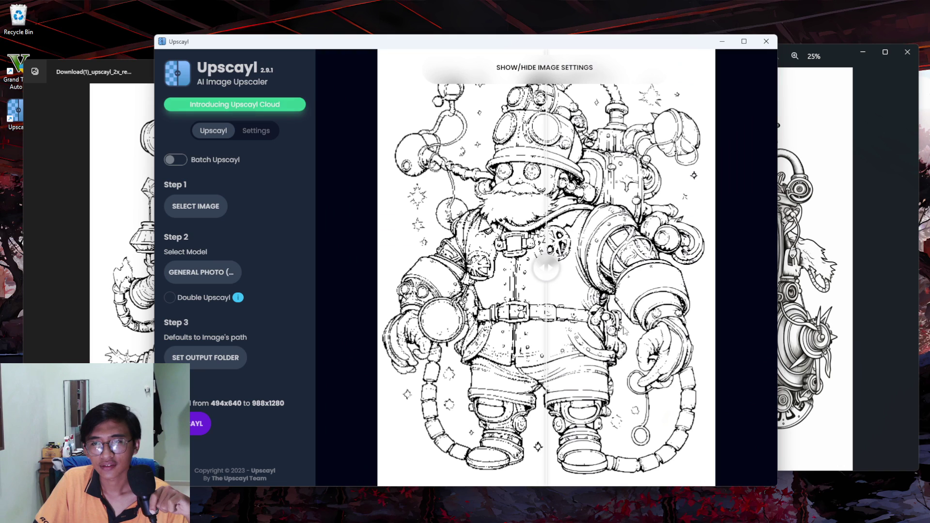
left_click_drag(727, 281, 383, 268)
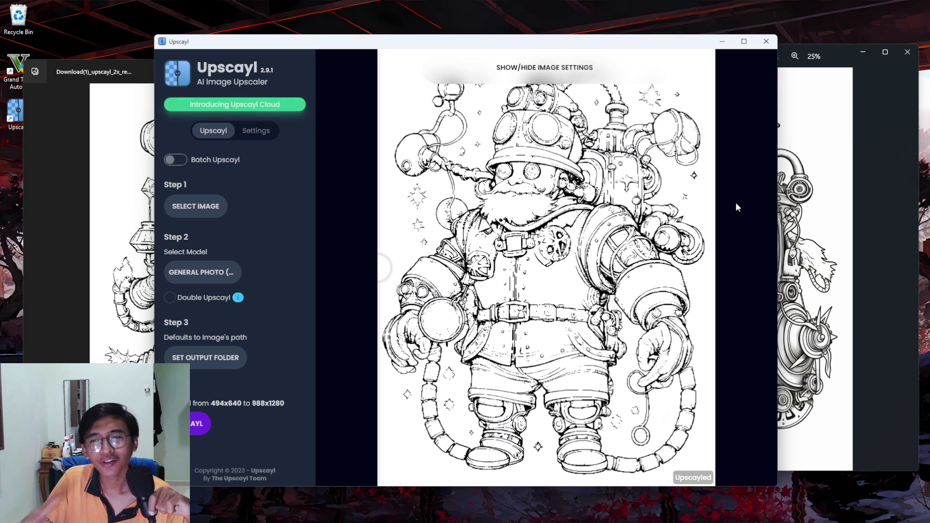
Close Upscayl and bring up the original steampunk christmas-105 image beside the upscaled Download(1) image for comparison.
left_click(766, 41)
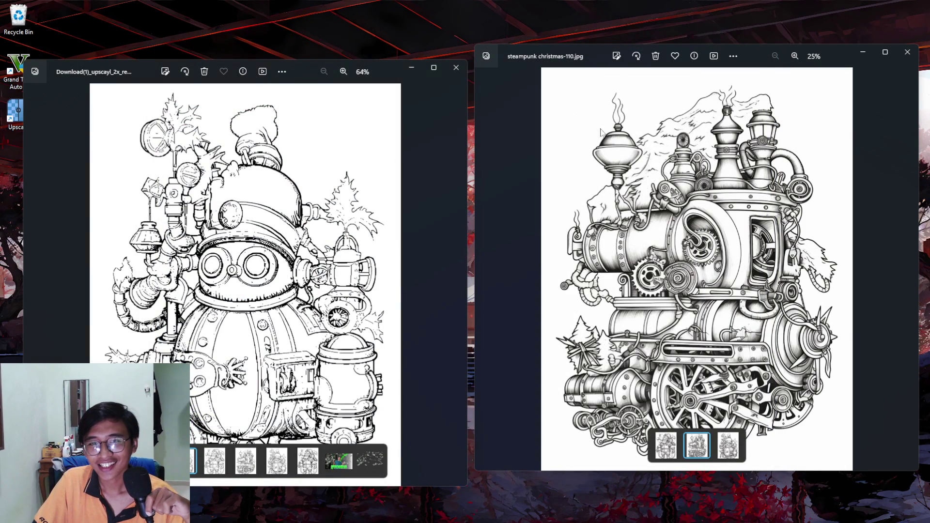
mouse_move(572, 518)
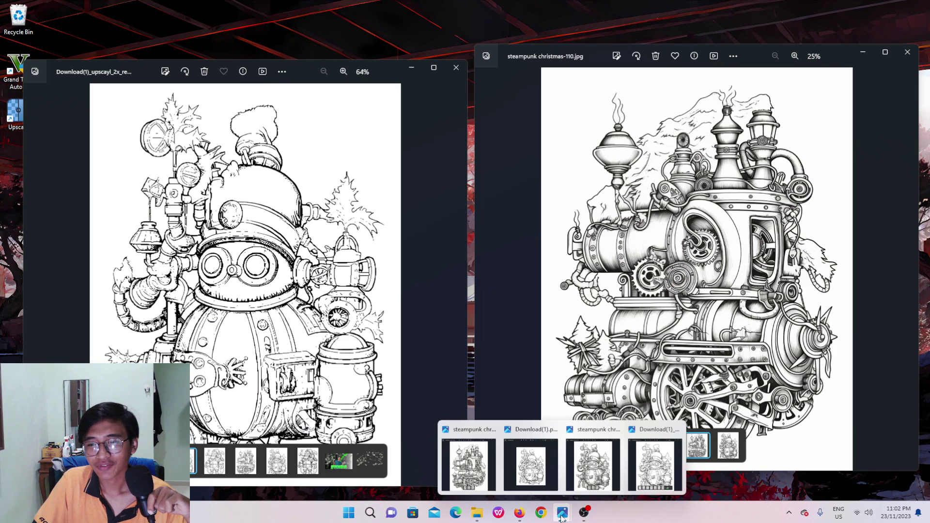
left_click(593, 466)
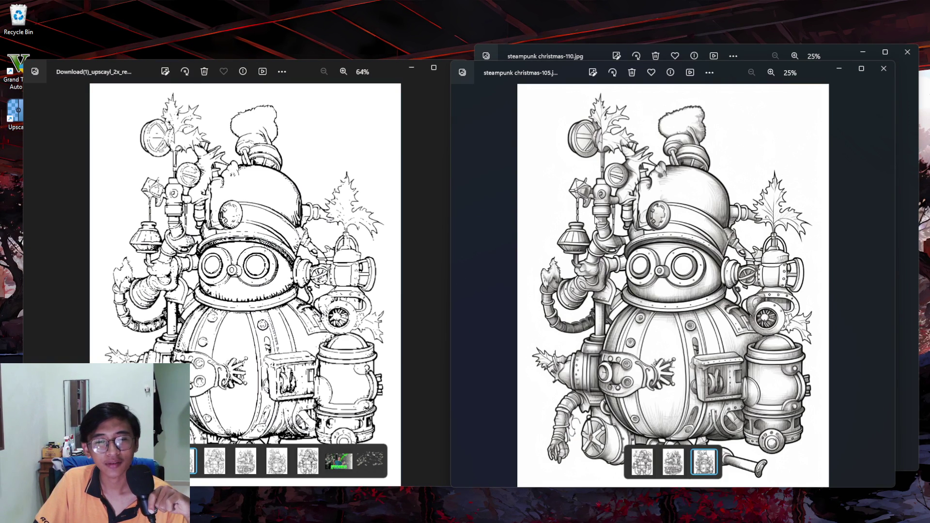
left_click(376, 65)
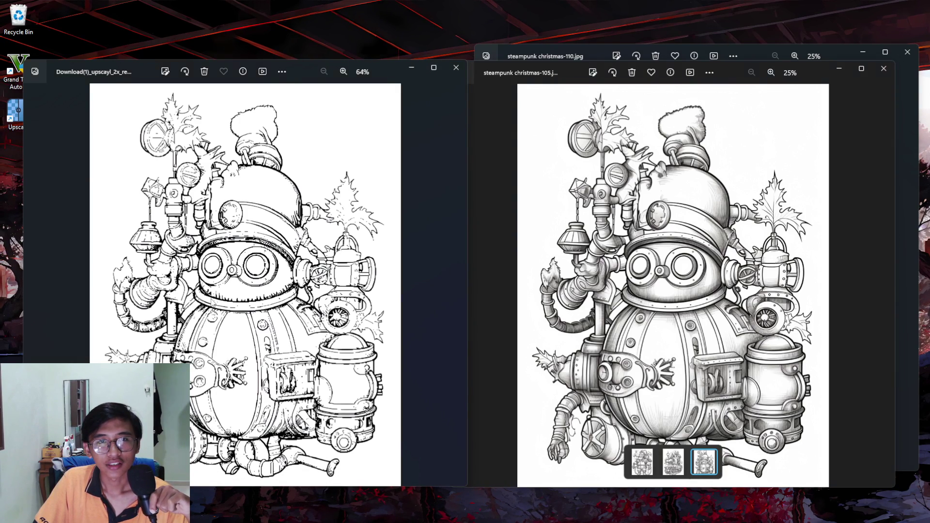
Close the steampunk christmas-105 and upscaled Download(1) viewers, and arrange steampunk christmas-160 and the upscaled Download(3) image side by side.
left_click(884, 68)
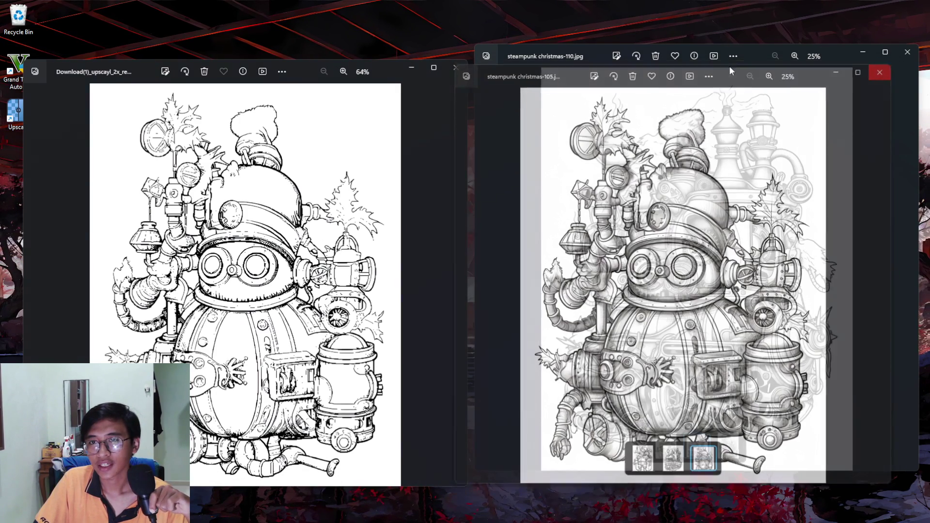
left_click(456, 67)
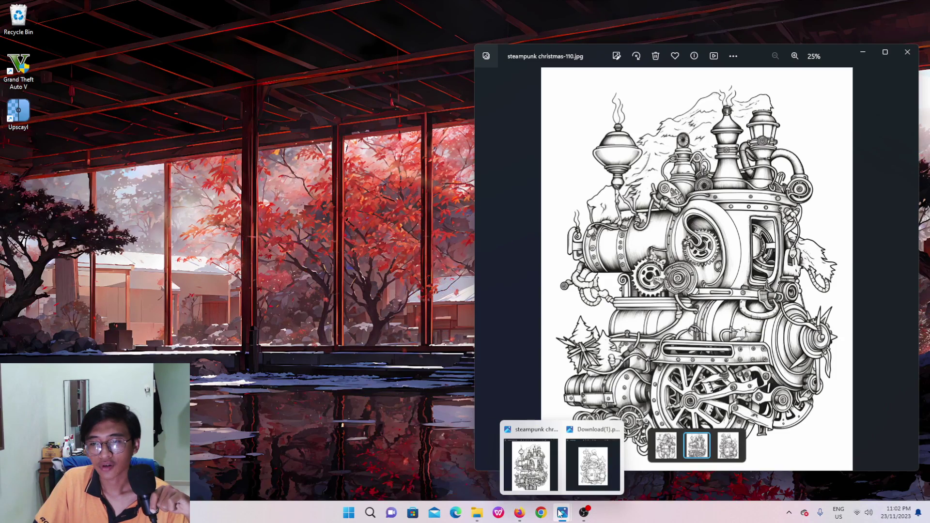
left_click(536, 465)
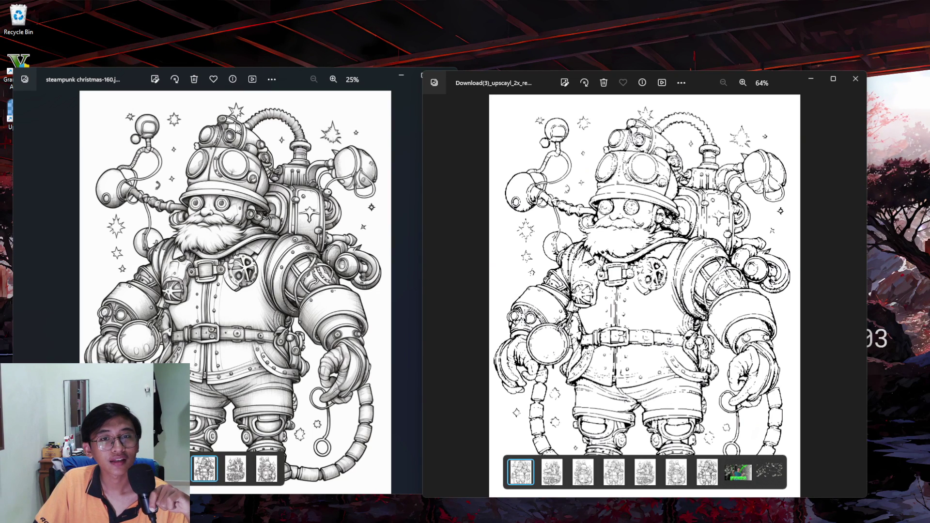
left_click_drag(278, 69, 283, 41)
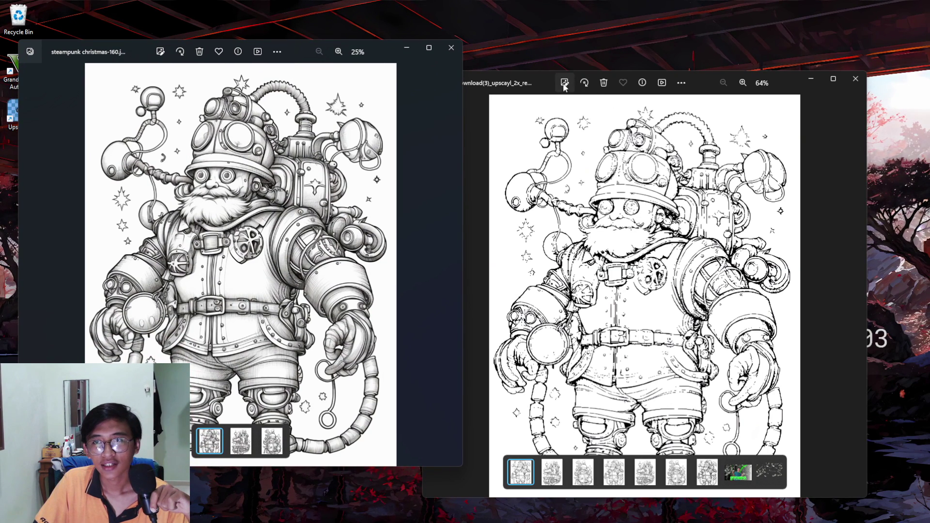
left_click_drag(563, 83, 548, 54)
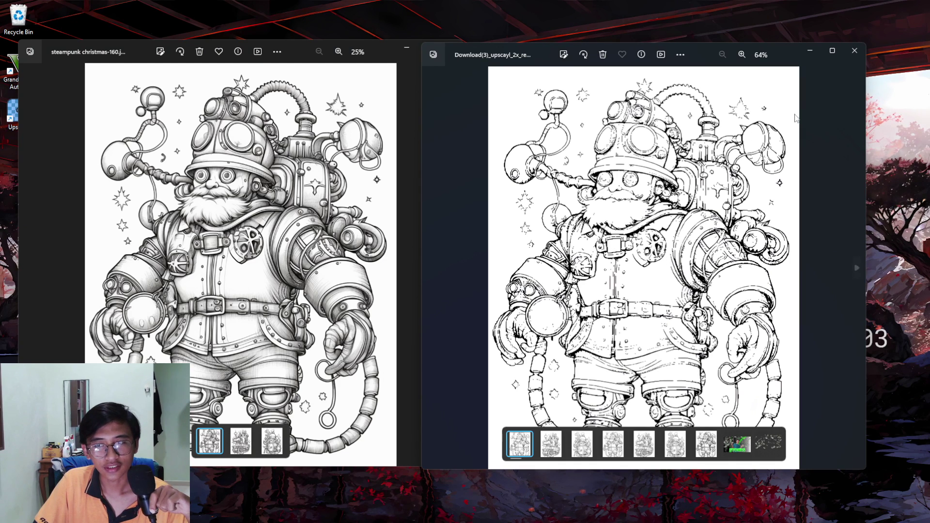